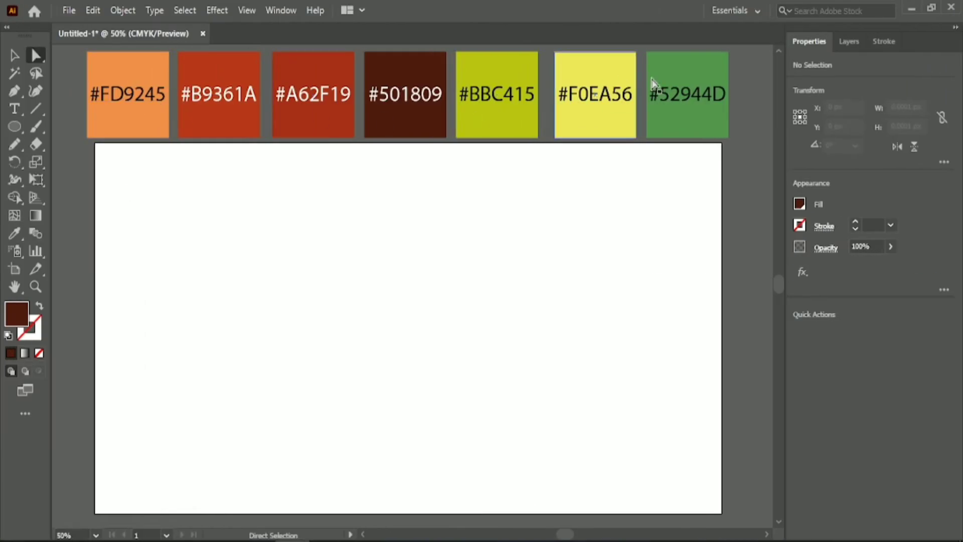
Step: Draw a circle about 456 px in diameter on the artboard and fill it with the green #52944D swatch colour
click(17, 128)
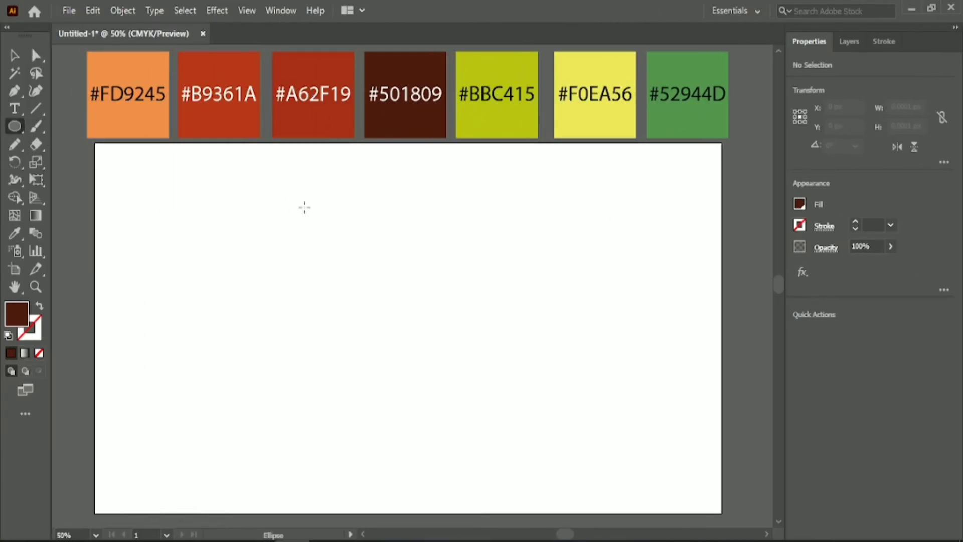
drag(304, 207, 526, 437)
click(14, 55)
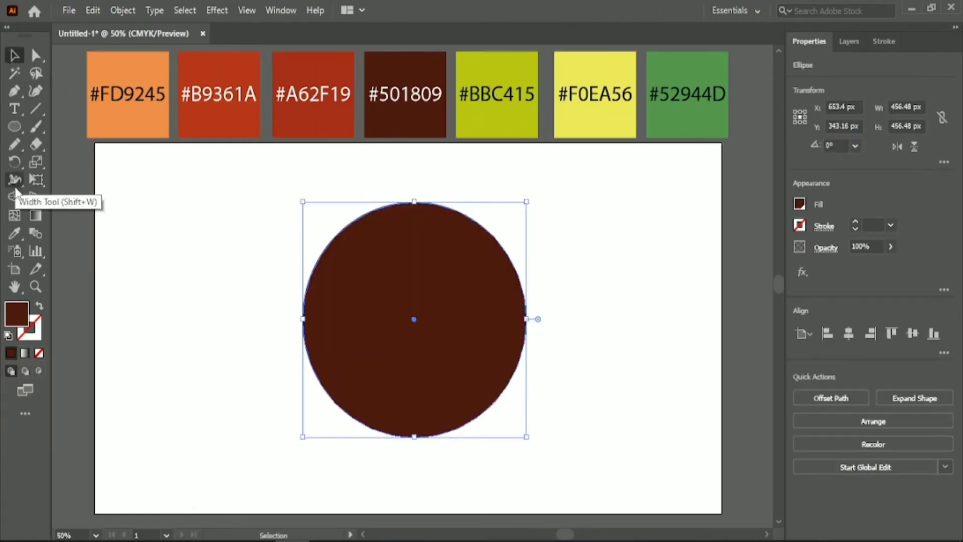
click(15, 235)
click(679, 117)
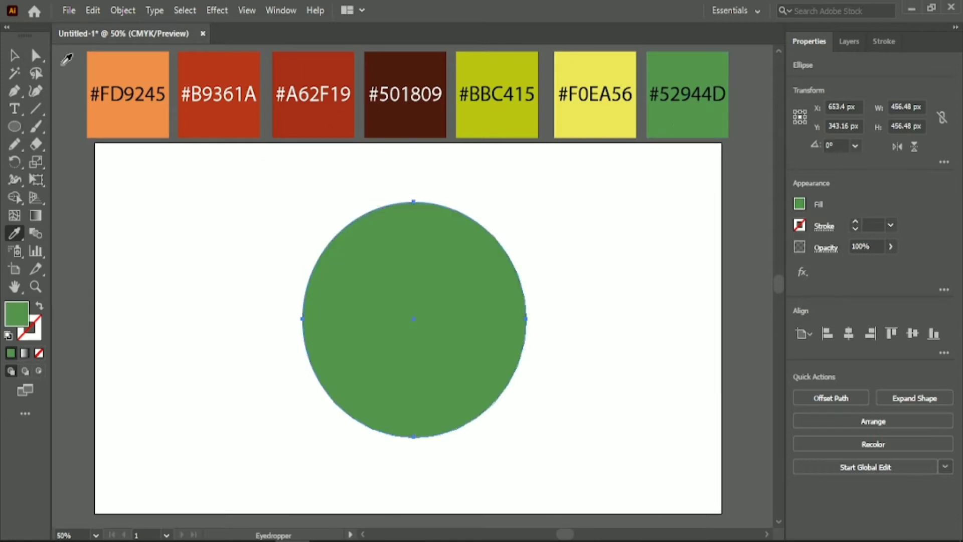
Step: Align the green circle to the artboard's bottom edge and centre it horizontally
click(20, 59)
click(938, 333)
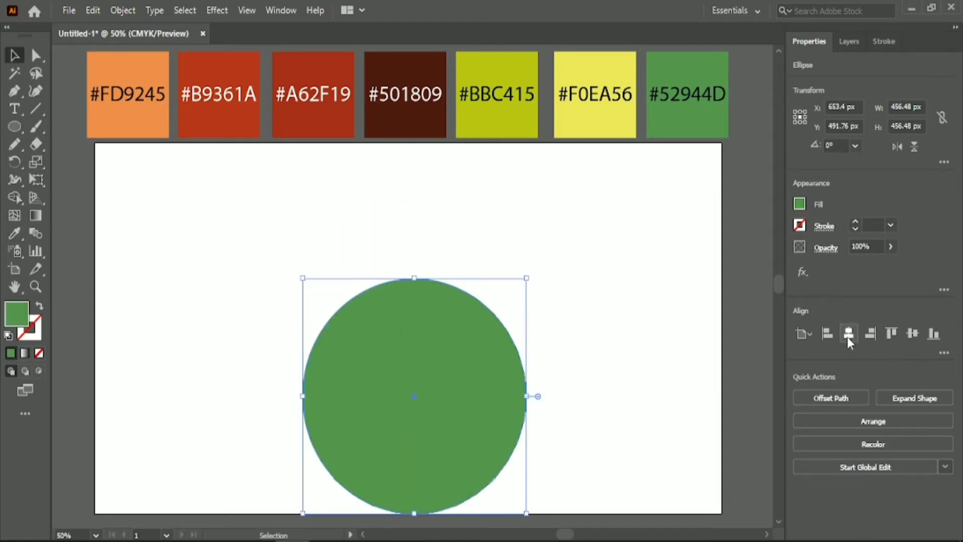
click(847, 334)
Step: Stretch the circle's top anchor point upward into an egg shape about 618 px tall and centre it vertically on the artboard
click(36, 57)
drag(407, 278, 408, 194)
click(296, 219)
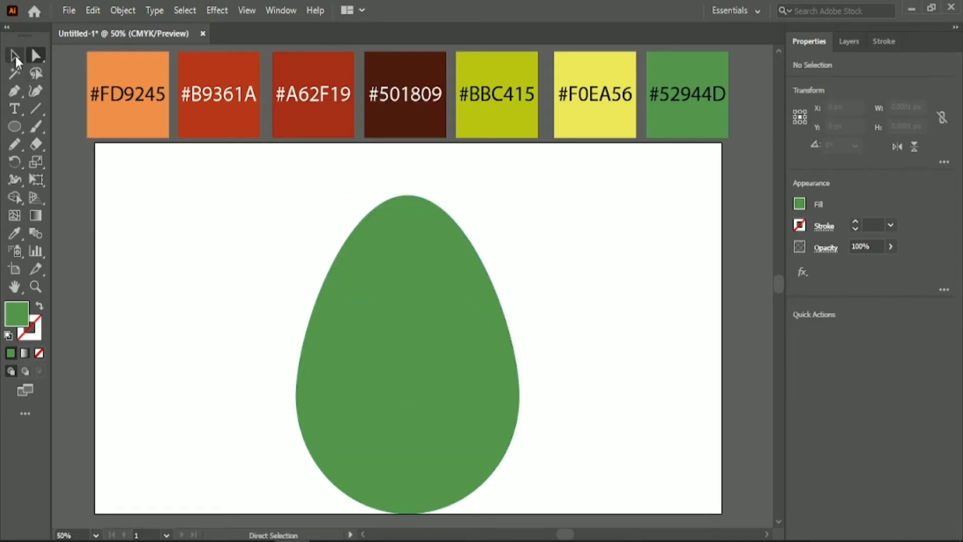
click(15, 57)
click(407, 401)
click(912, 334)
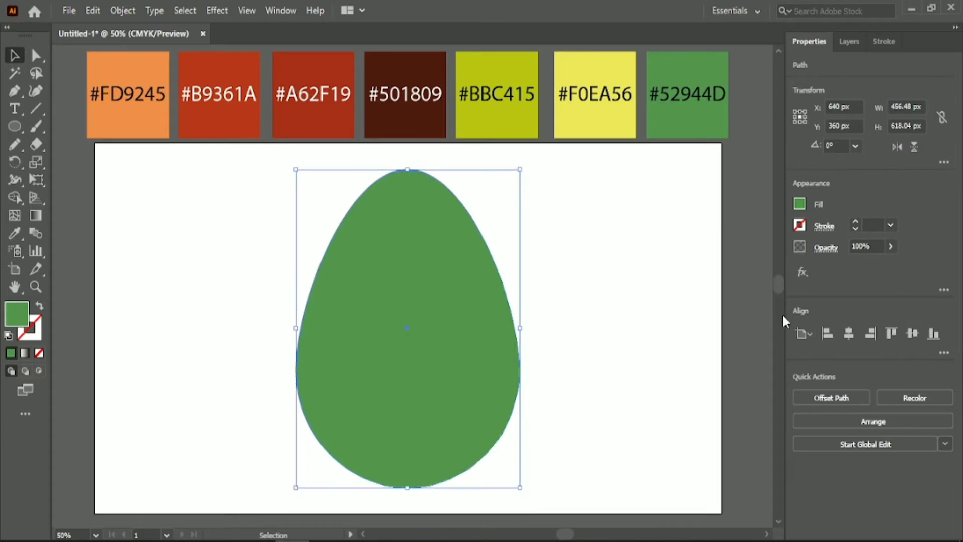
click(647, 301)
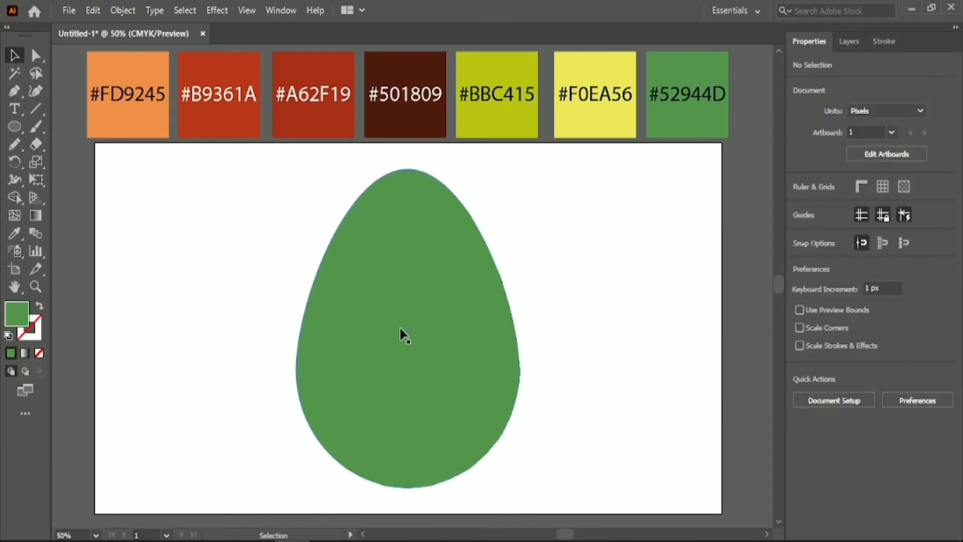
Step: Duplicate the green egg shape to its left and fill the copy with the yellow #F0EA56 swatch colour
drag(401, 332, 315, 327)
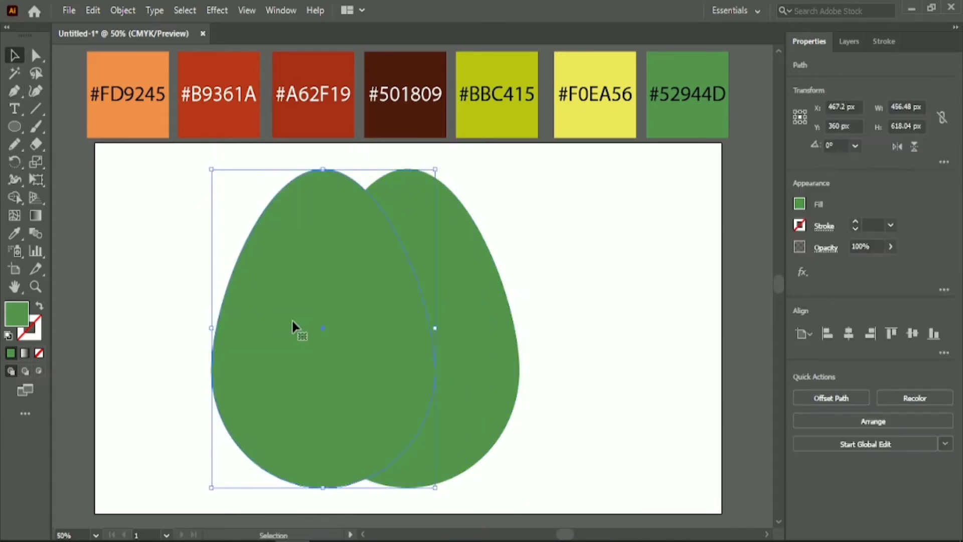
click(15, 234)
click(587, 120)
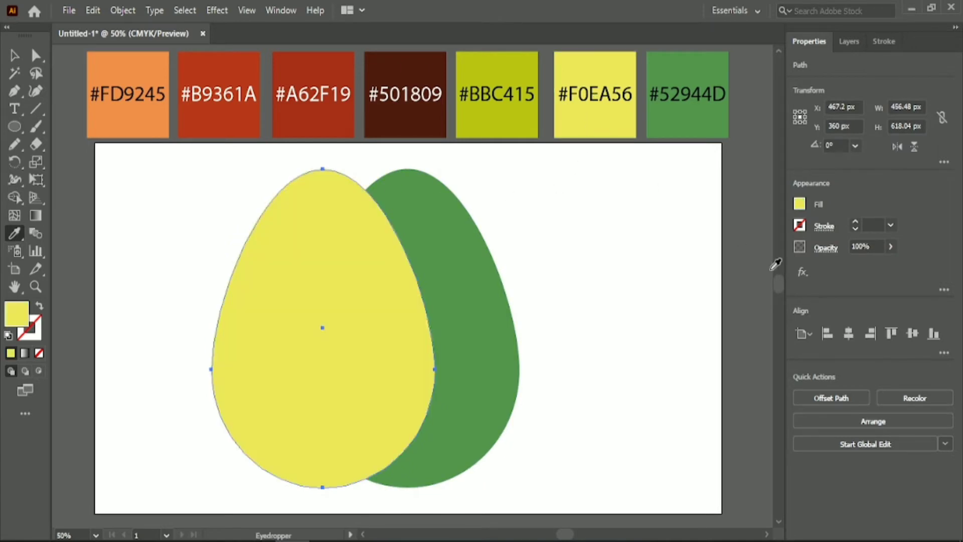
Step: Give the yellow egg a lime-green stroke and raise its weight to 10 pt
click(800, 226)
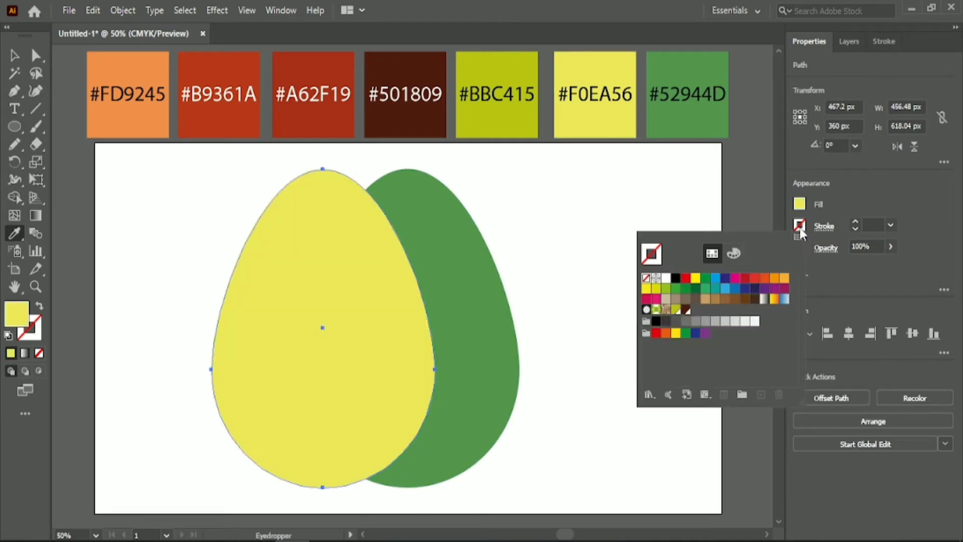
click(677, 309)
click(871, 225)
text(8)
key(Return)
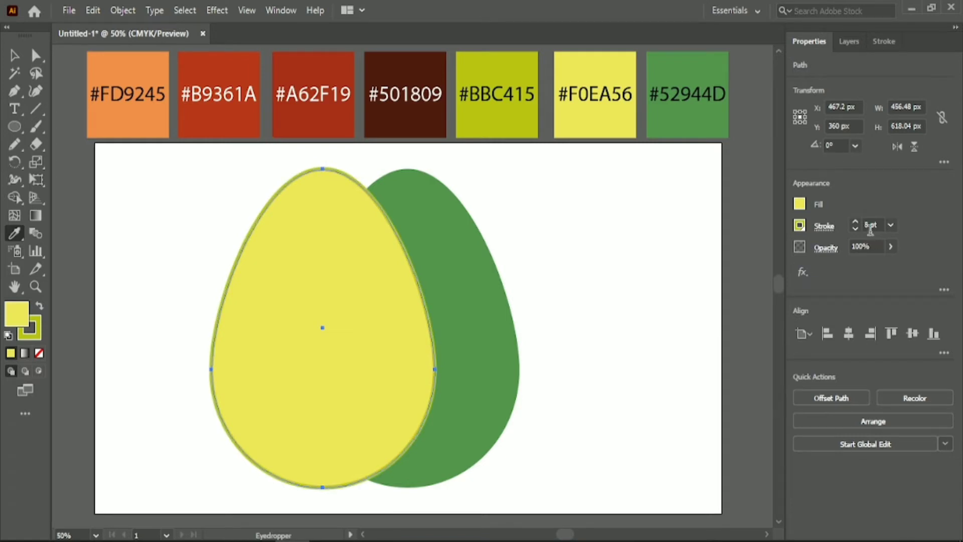
click(872, 226)
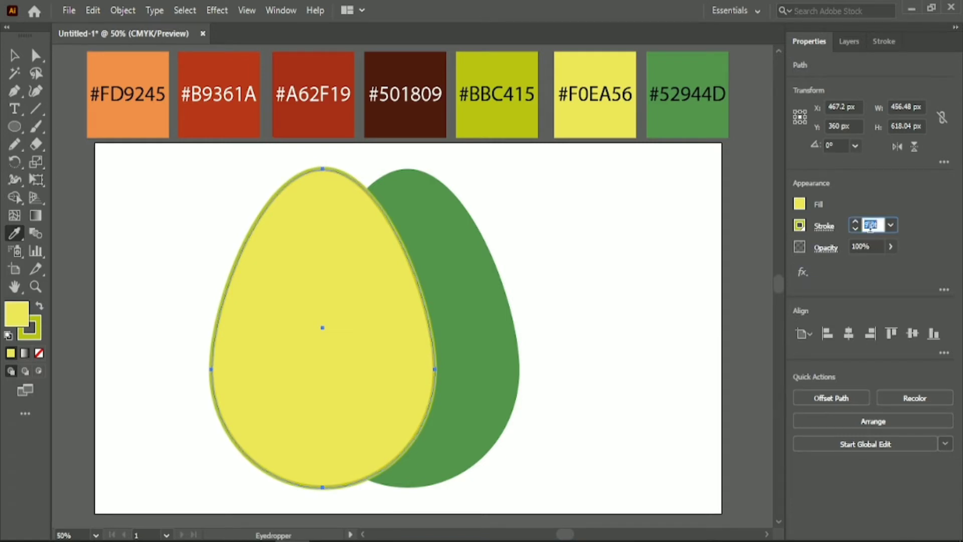
Step: Compare the inside and outside stroke alignments on the yellow egg, return to centre alignment and set the weight to 11 pt
click(883, 43)
click(871, 125)
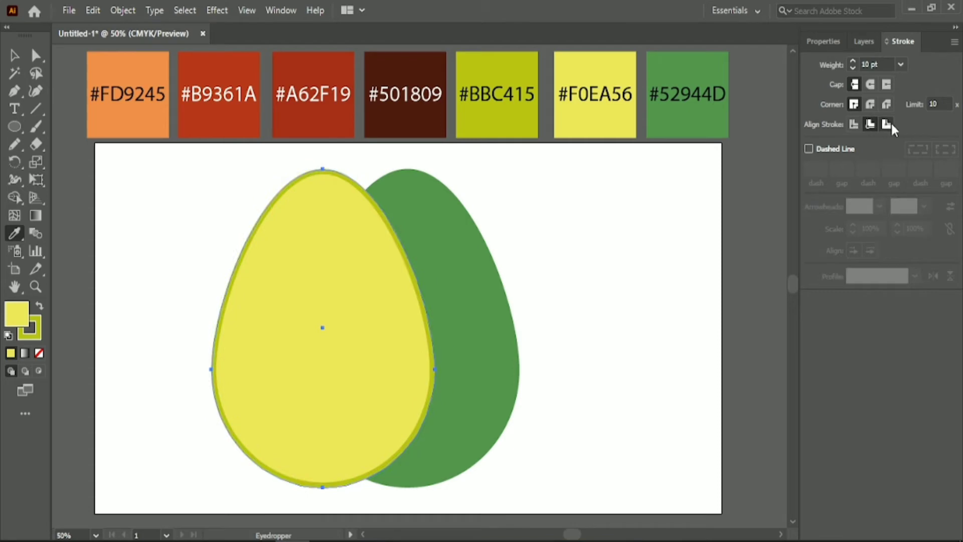
click(887, 126)
click(859, 126)
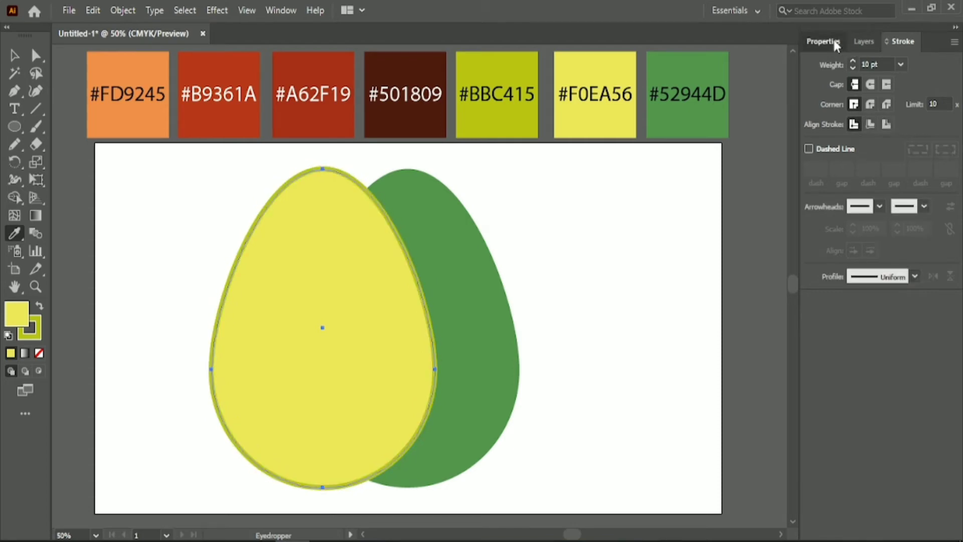
click(834, 40)
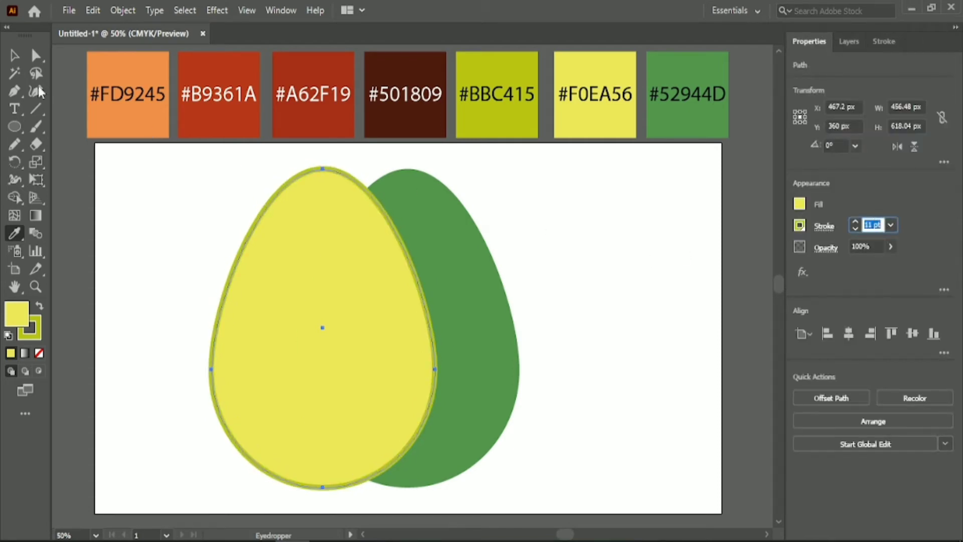
Step: Nudge the yellow egg right to X 607.2 px, leaving only a narrow green crescent along its right side
click(13, 55)
drag(151, 307, 424, 346)
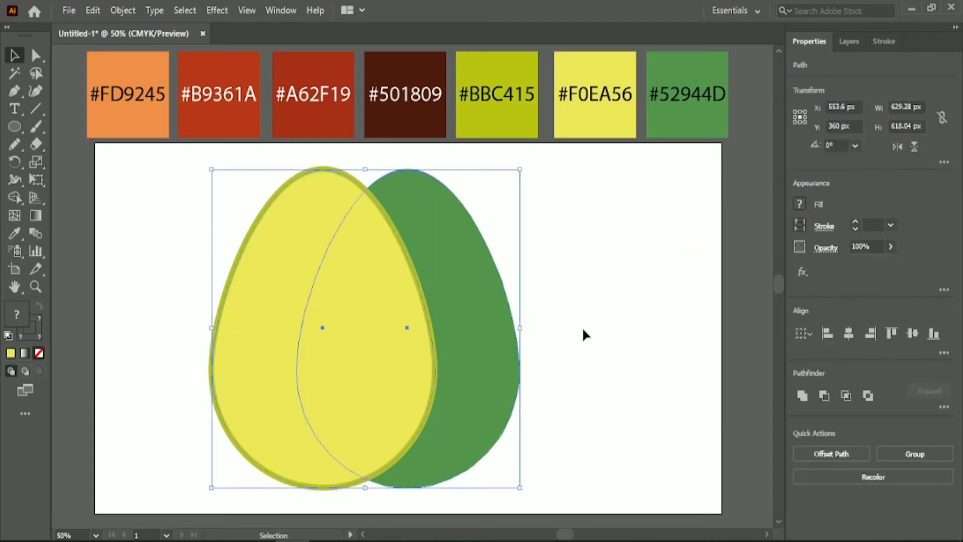
click(627, 368)
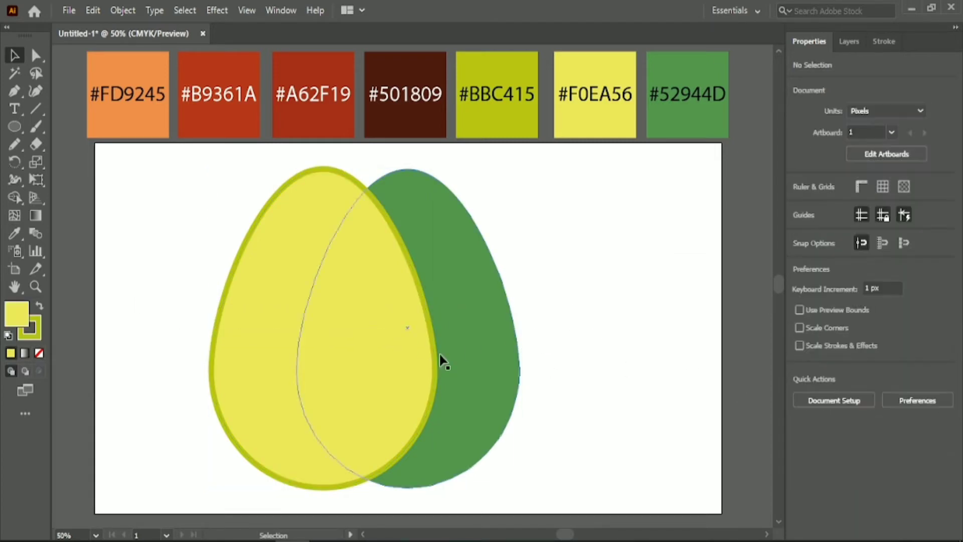
click(372, 337)
key(Right)
key(Right)
key(Right)
key(Right)
key(Right)
key(Right)
key(Right)
key(Right)
key(Right)
key(Right)
key(Right)
key(Right)
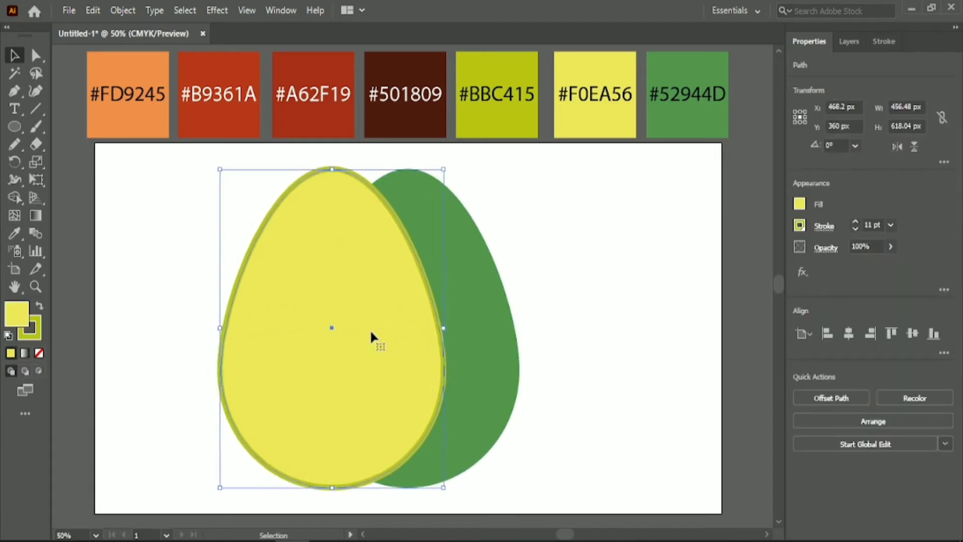
key(Right)
key(Right)
key(Right)
key(Right)
key(Right)
key(Right)
key(Right)
key(Right)
key(Right)
key(Right)
key(Right)
key(Right)
key(Right)
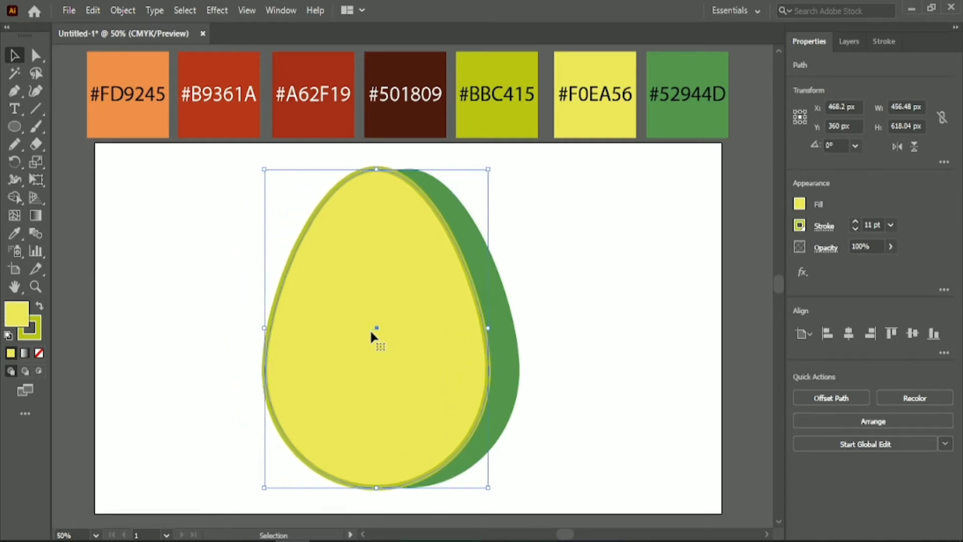
key(Right)
key(Right)
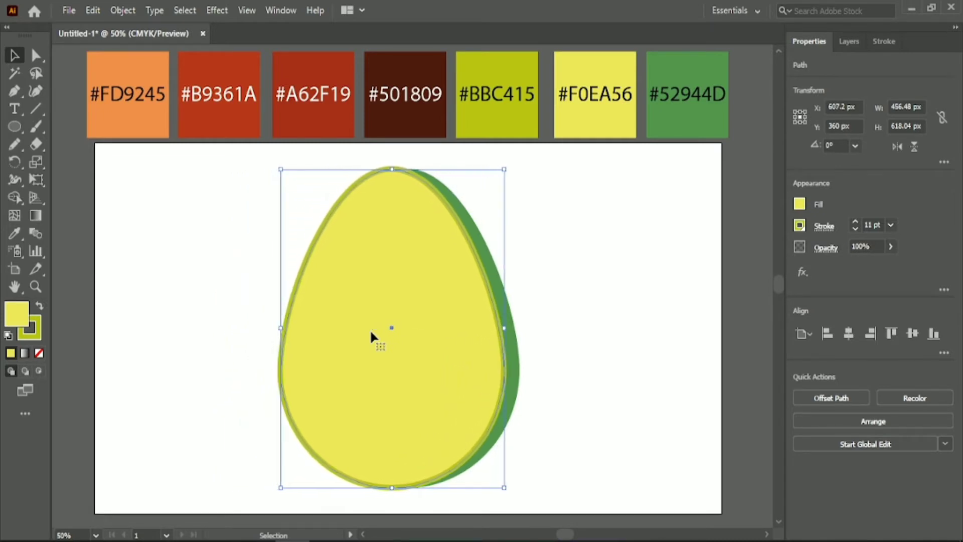
click(614, 271)
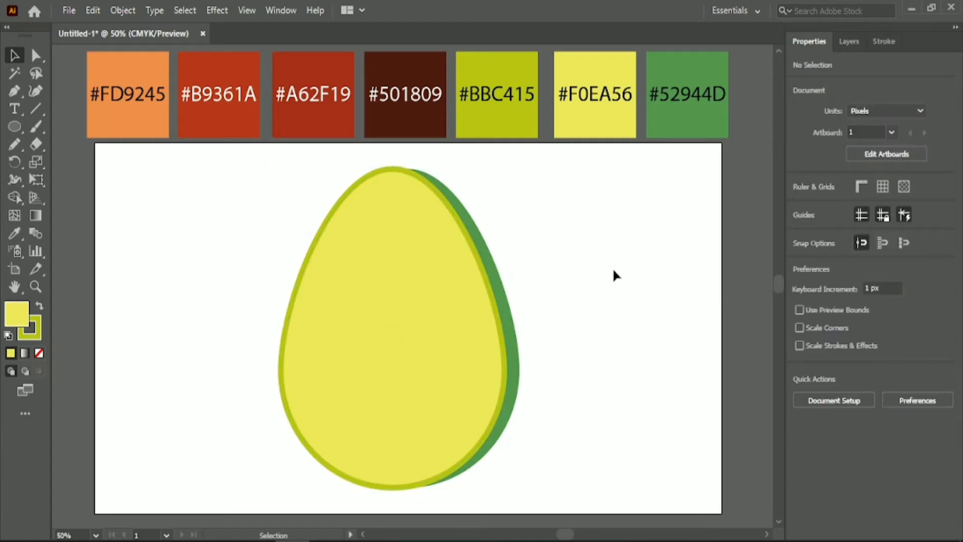
Step: Draw a circle about 192 px wide beside the lower left of the large egg and fill it with red #B9361A
click(20, 129)
drag(169, 226, 263, 324)
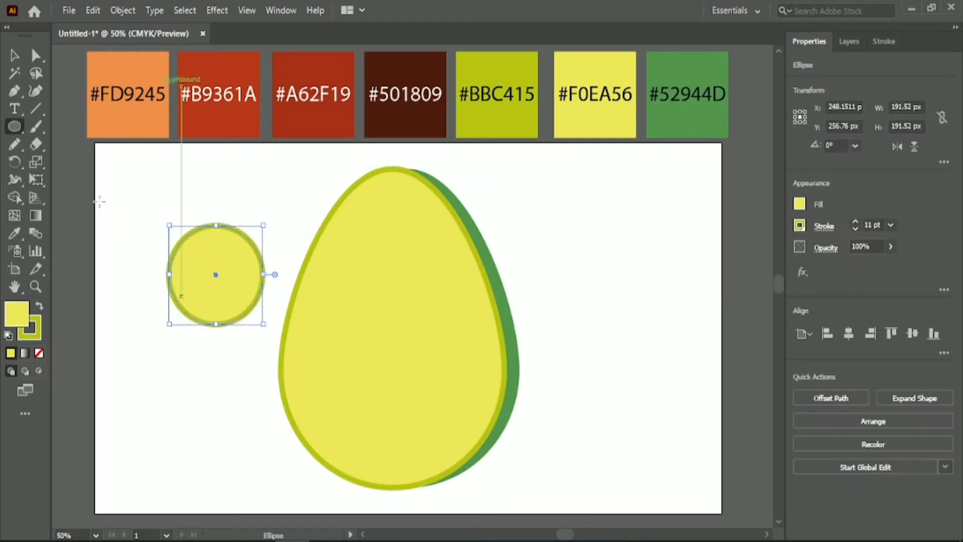
key(v)
drag(214, 274, 195, 370)
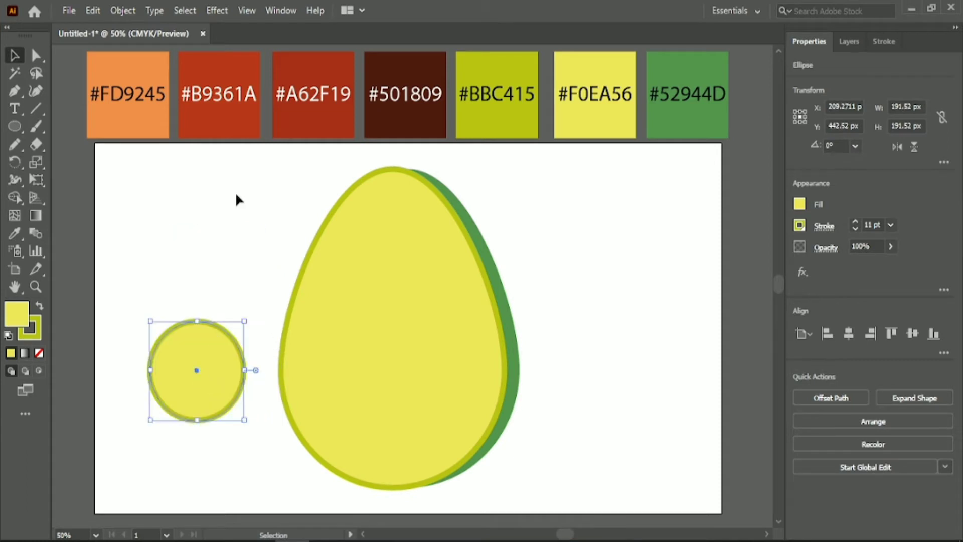
click(15, 233)
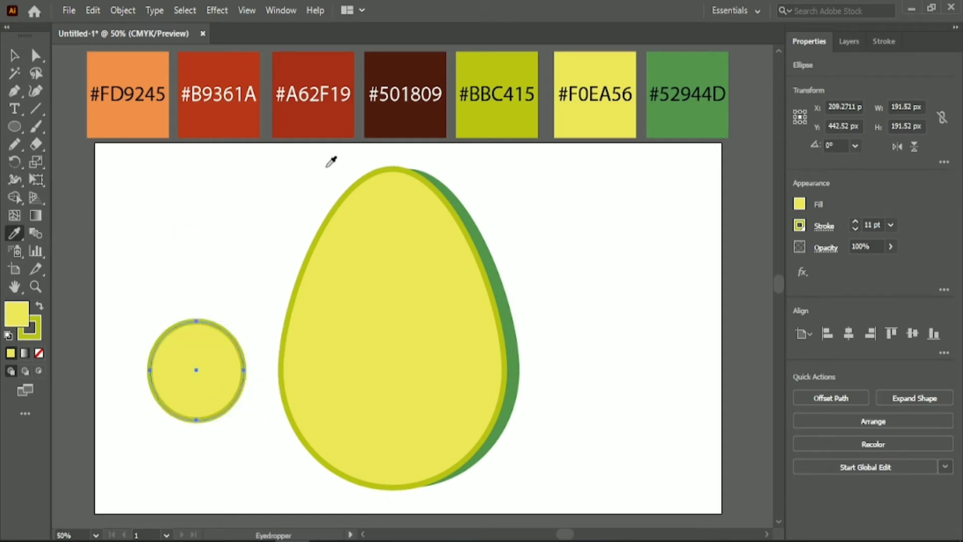
click(244, 117)
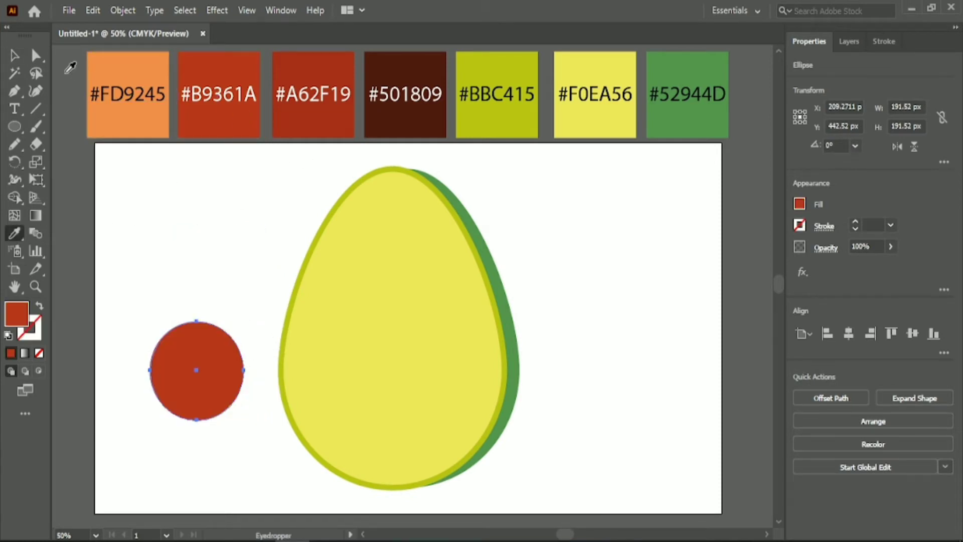
Step: Pull the red circle's top anchor point upward to form a small egg about 246 px tall
click(15, 57)
click(36, 57)
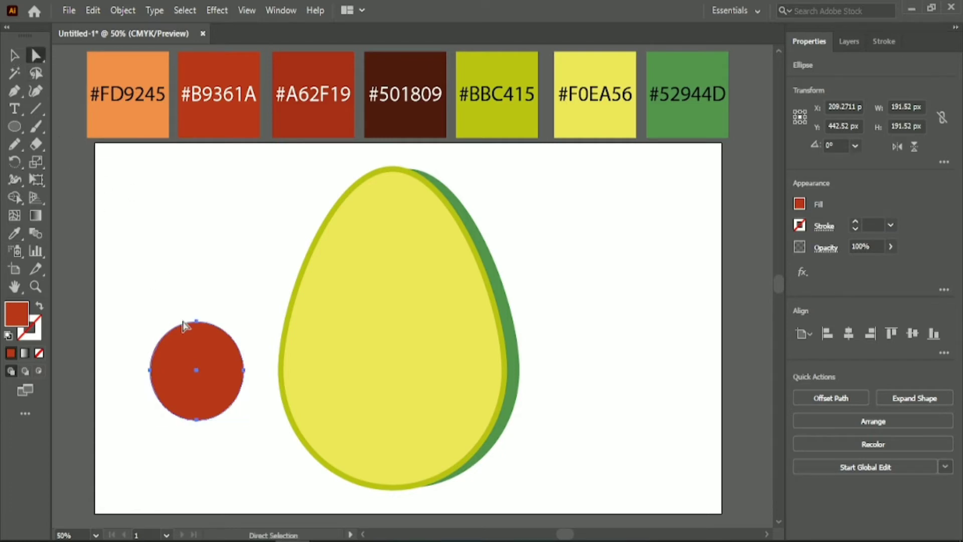
drag(196, 321, 198, 295)
click(214, 238)
click(14, 55)
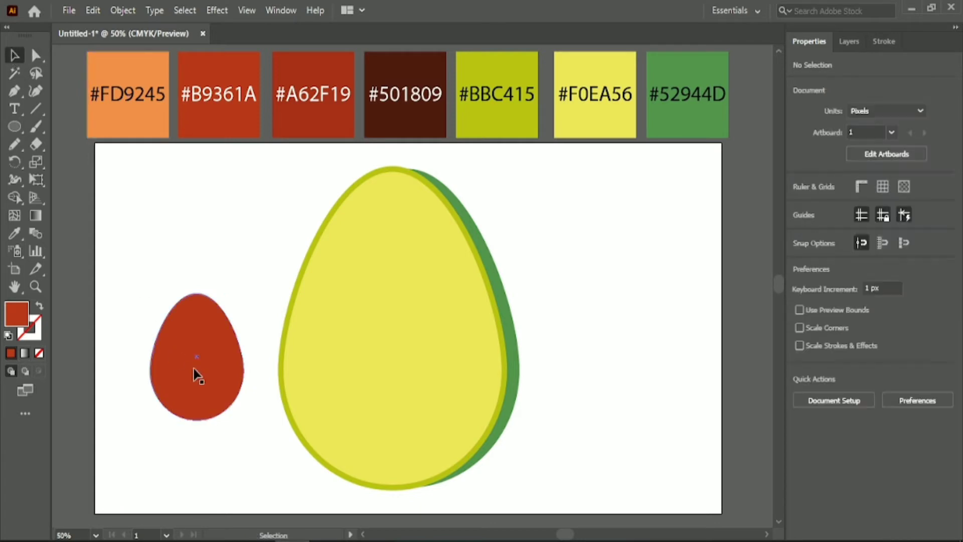
Step: Duplicate the small red egg to its lower left and fill the copy with the darker red #A62F19
drag(203, 378, 164, 433)
key(i)
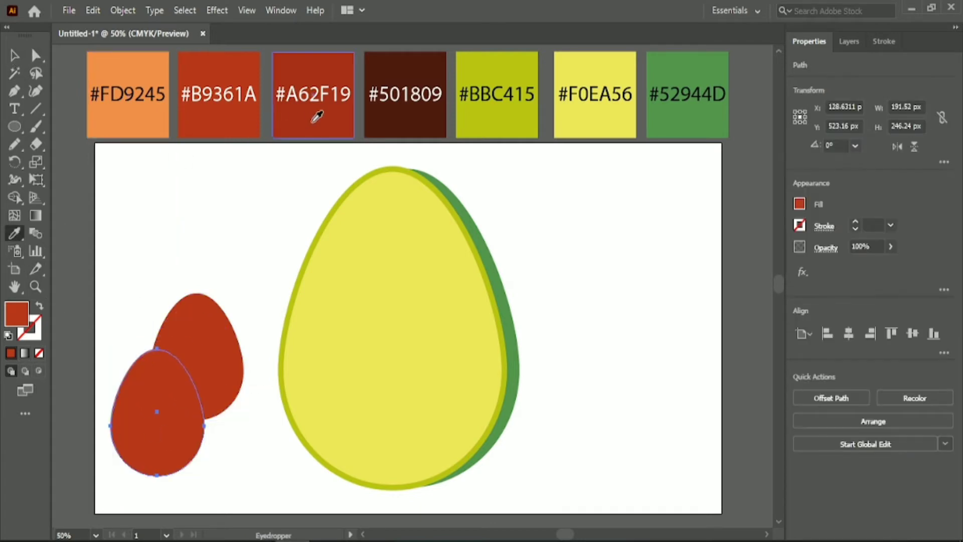
click(316, 119)
key(v)
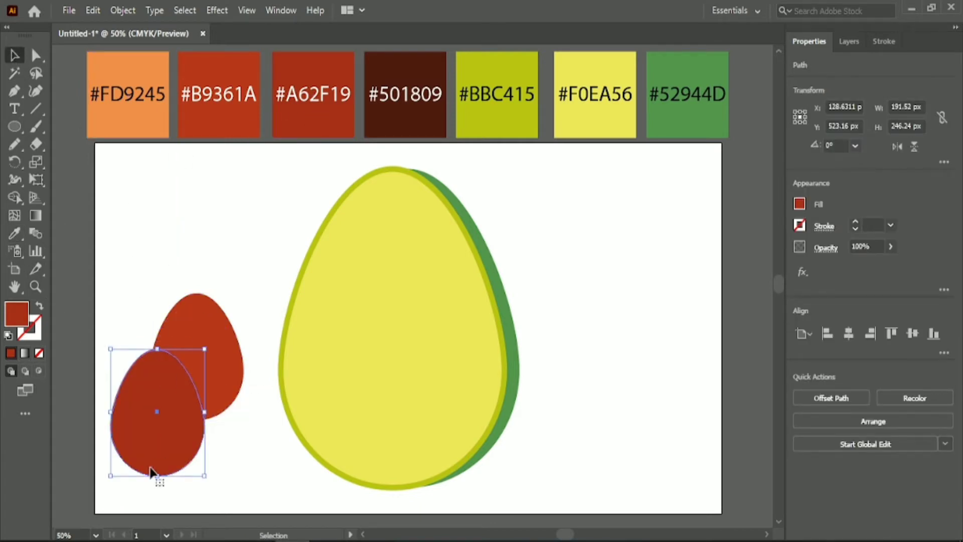
Step: Draw a dark red circle about 156 px wide above the small eggs and move the lighter red egg up, clear of its copy
click(17, 127)
drag(144, 186, 219, 265)
key(v)
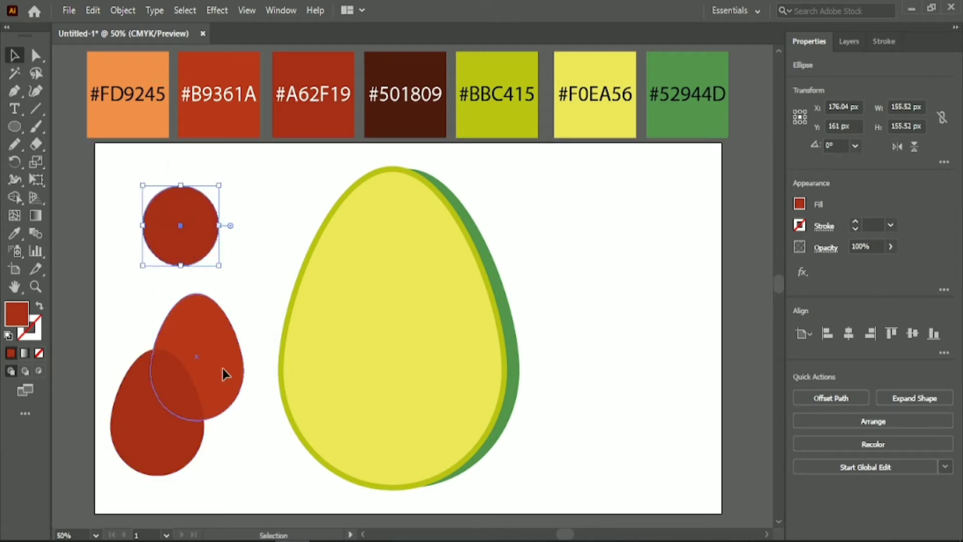
drag(225, 360, 238, 312)
Step: Place the dark red circle over the darker egg's upper left and enlarge it to about 215 px
drag(185, 221, 148, 412)
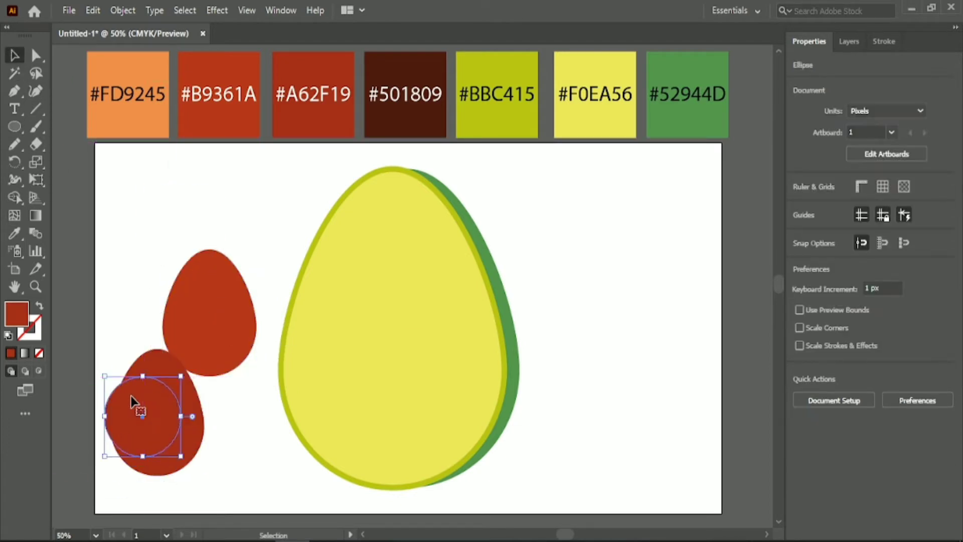
drag(185, 373, 208, 345)
drag(164, 400, 153, 397)
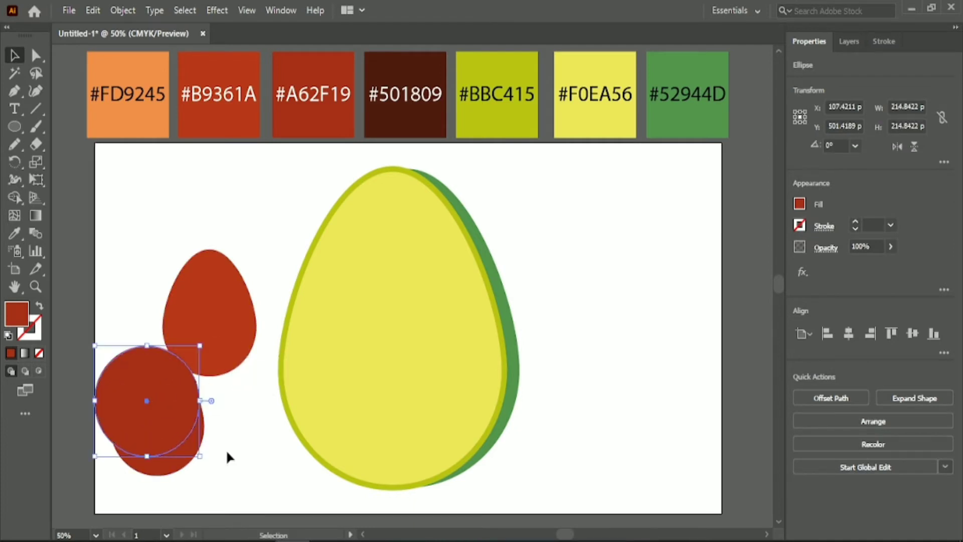
Step: Nudge the circle to about X 109 px, Y 504 px, leaving a crescent of the darker egg uncovered at its lower right
key(Down)
key(Down)
key(Down)
key(Left)
key(Left)
key(Left)
key(Left)
key(Down)
key(Down)
key(Down)
key(Down)
key(Down)
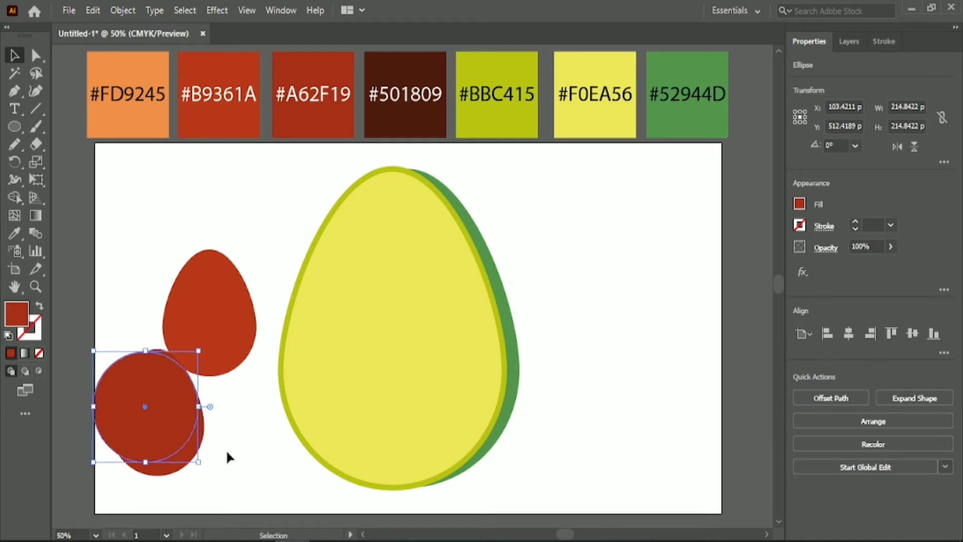
key(Right)
key(Right)
key(Right)
key(Down)
key(Down)
key(Up)
key(Up)
key(Up)
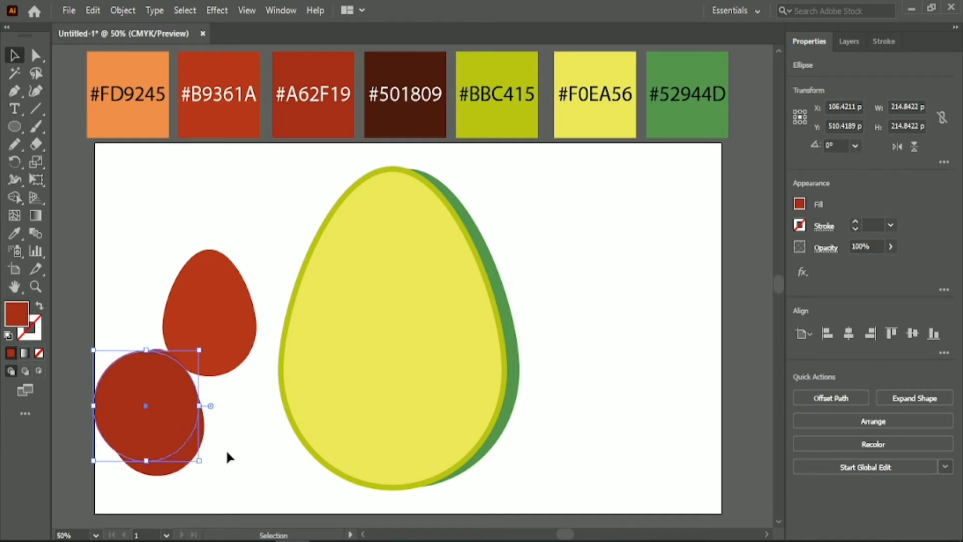
key(Right)
key(Up)
key(Up)
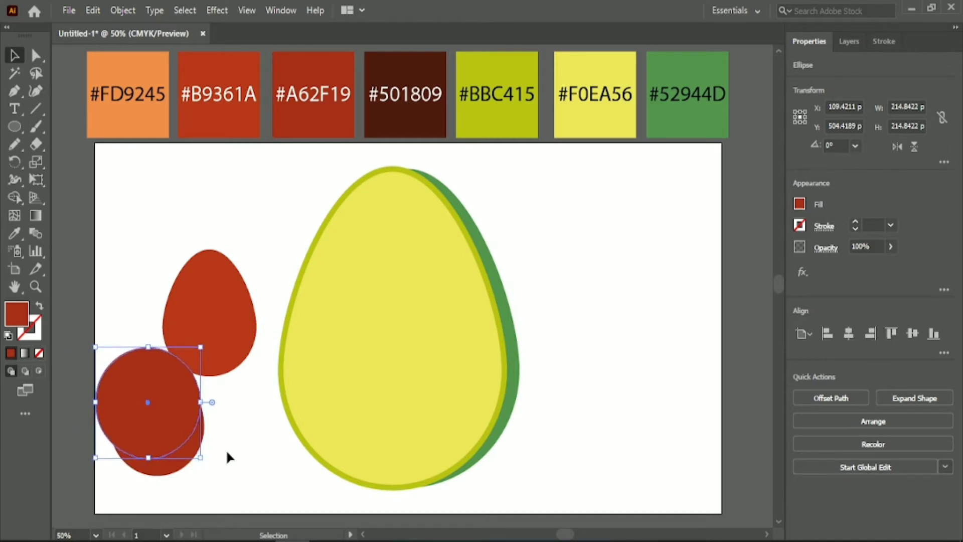
Step: Cut the dark red circle away from the darker egg with Shape Builder, leaving only the crescent
drag(227, 450, 153, 416)
key(shift+m)
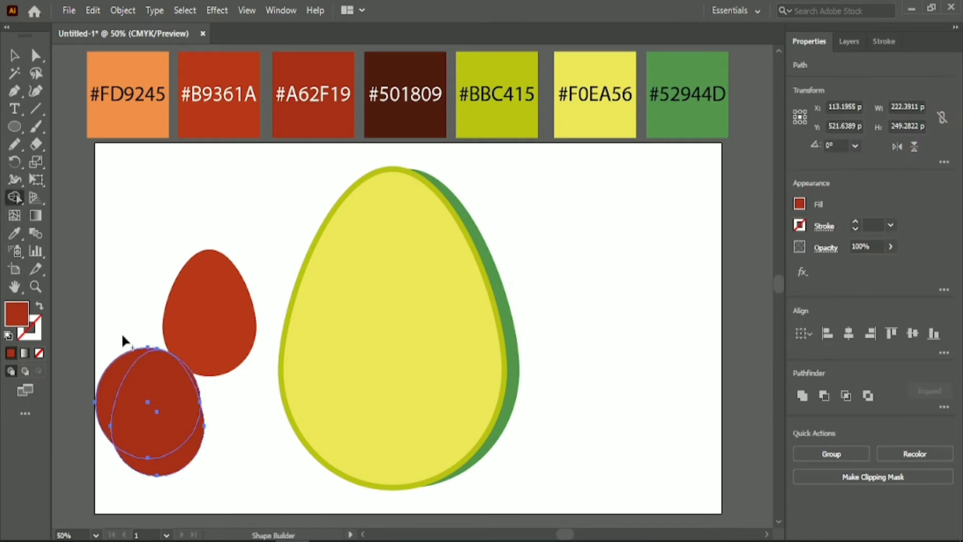
drag(126, 346, 140, 386)
key(v)
click(130, 201)
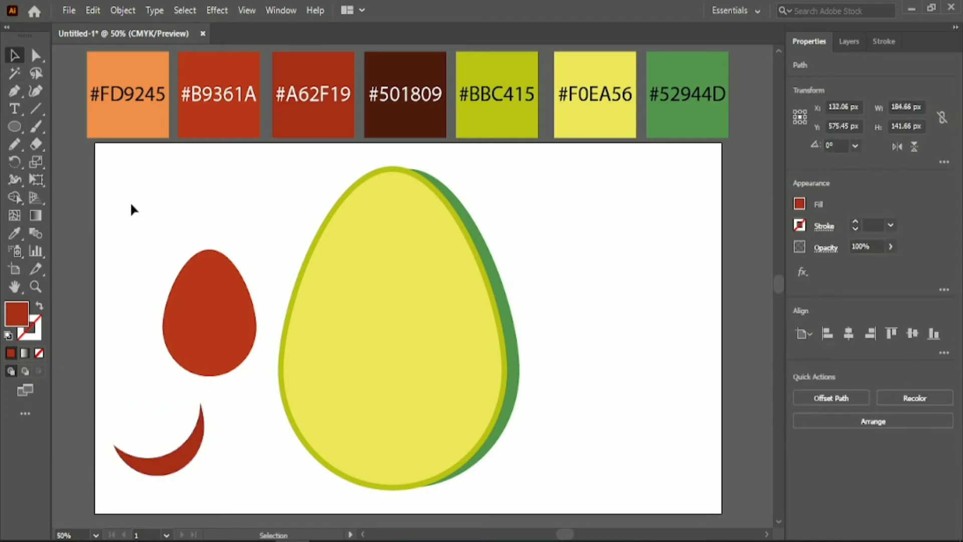
Step: Align the red egg and the crescent to each other's centers, both horizontally and vertically
drag(152, 268, 204, 477)
click(849, 333)
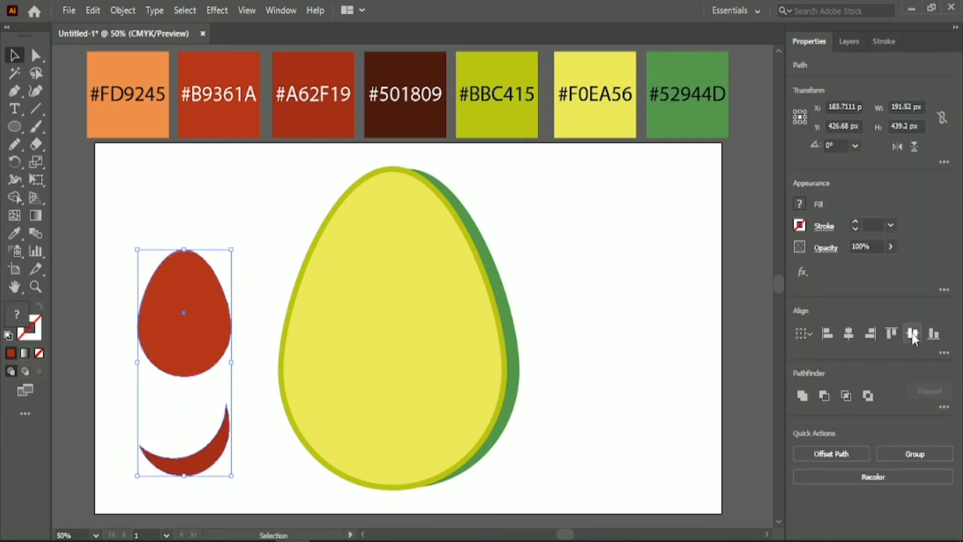
click(913, 333)
click(229, 464)
Step: Move the crescent down onto the red egg's lower right edge as its shadow
drag(193, 401, 179, 430)
click(234, 464)
click(179, 427)
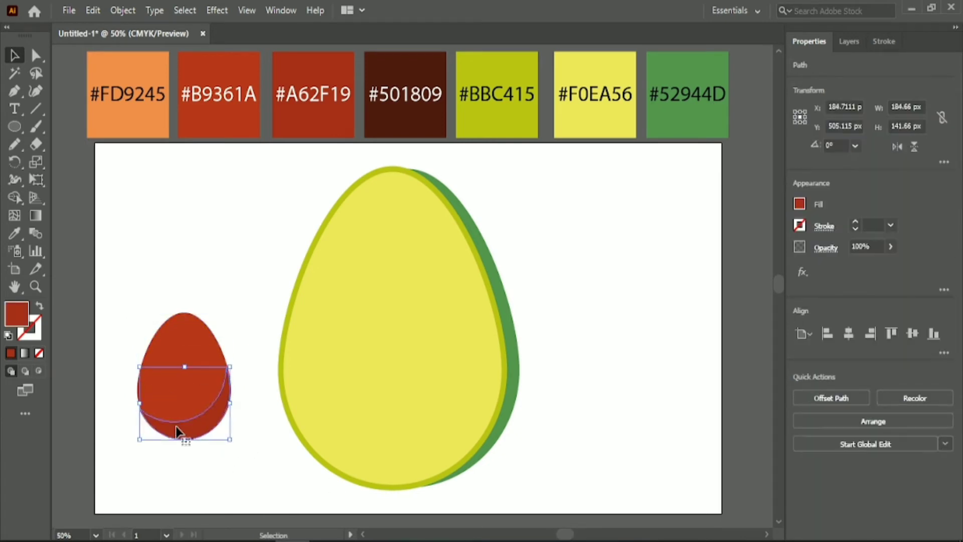
click(177, 465)
click(188, 430)
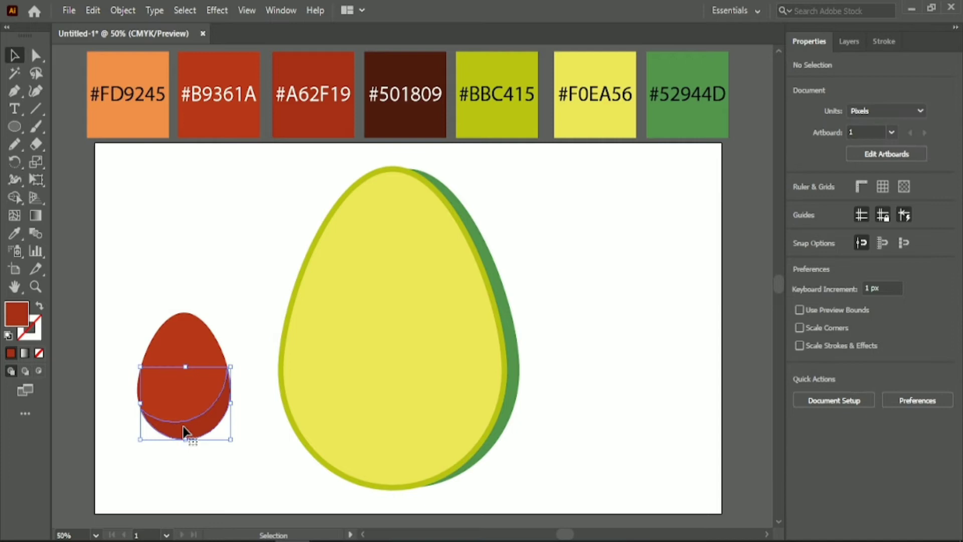
click(211, 475)
Step: Draw a circle about 42 px wide above the red egg and fill it with the orange #FD9245
key(l)
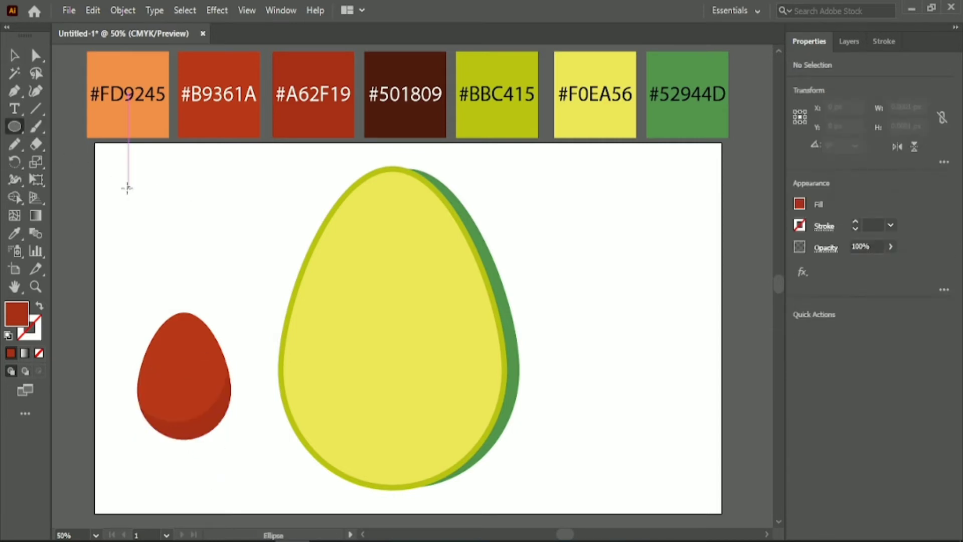
drag(129, 184, 132, 213)
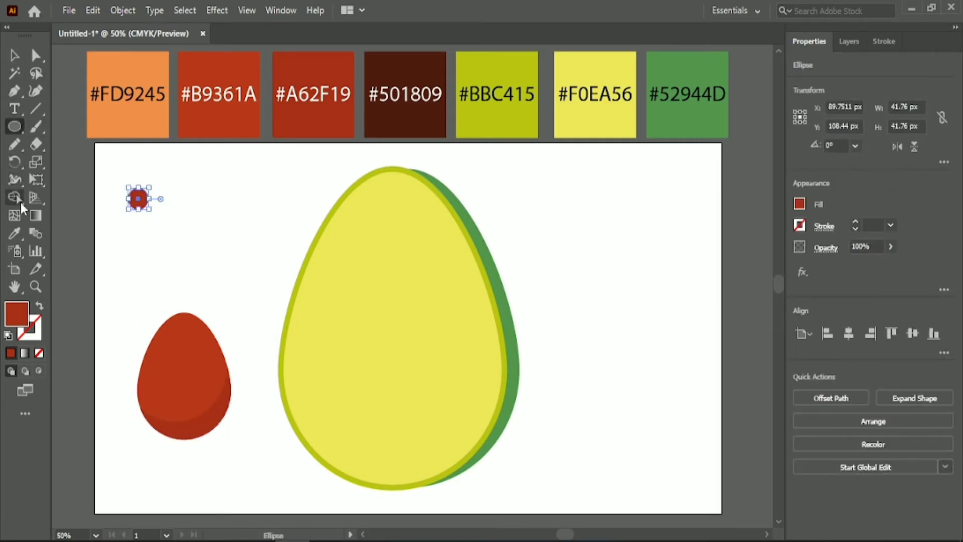
key(i)
click(127, 120)
click(14, 54)
click(184, 219)
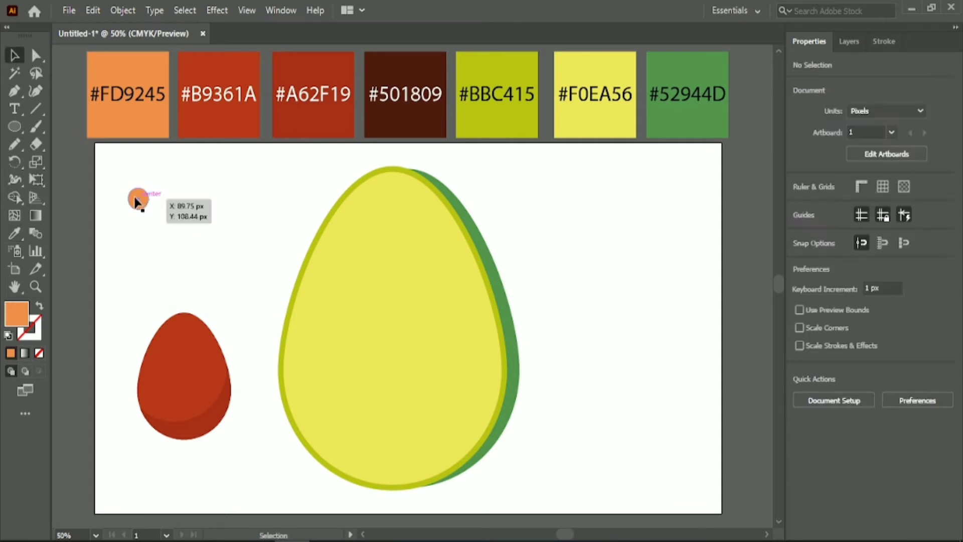
Step: Place the orange circle on the red egg's upper left as a highlight and enlarge it to about 47 px
drag(138, 199, 171, 343)
click(186, 256)
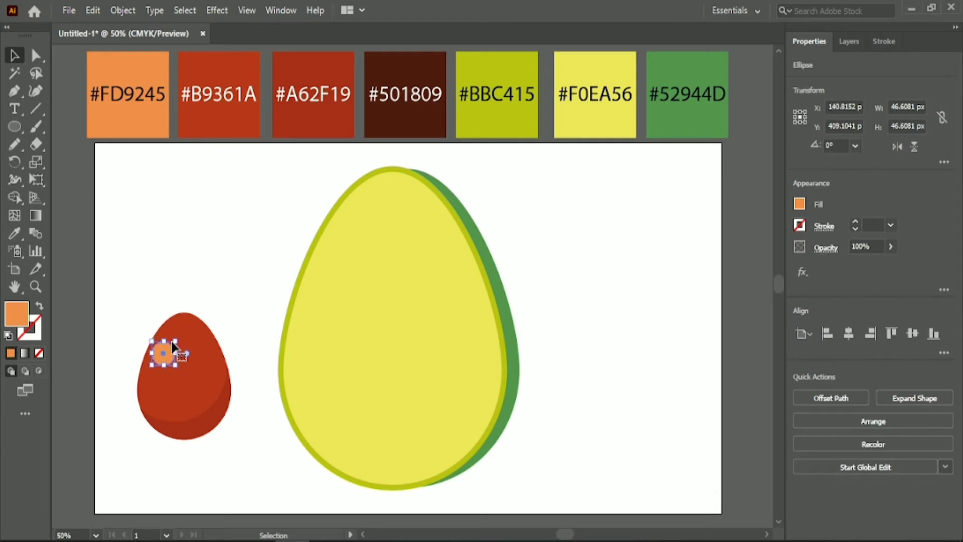
click(178, 280)
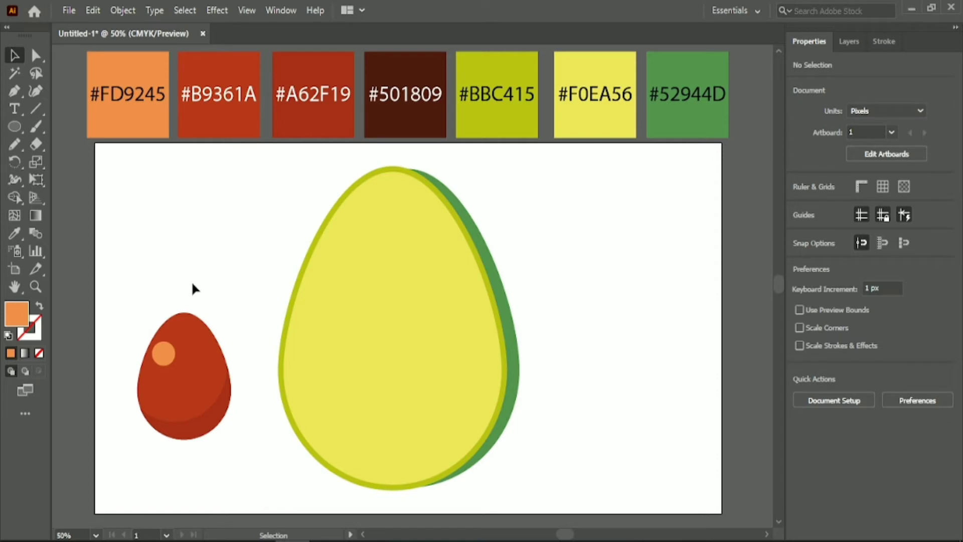
Step: Add two new strokes to the red egg's appearance
click(281, 10)
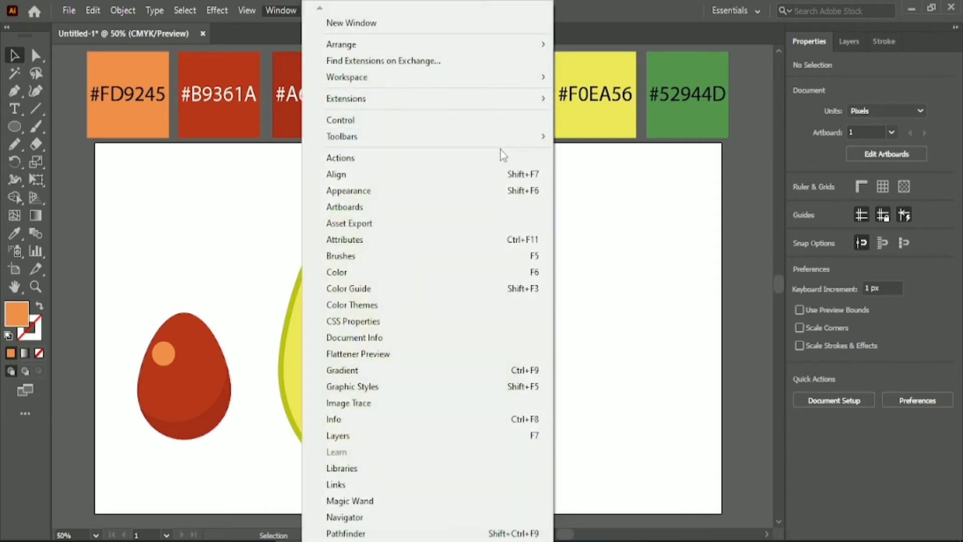
click(351, 190)
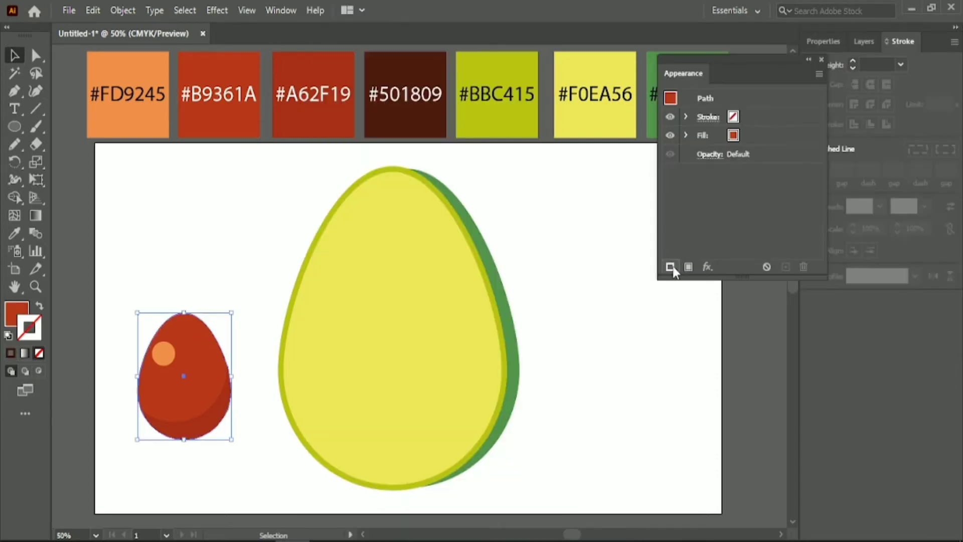
click(670, 267)
click(670, 267)
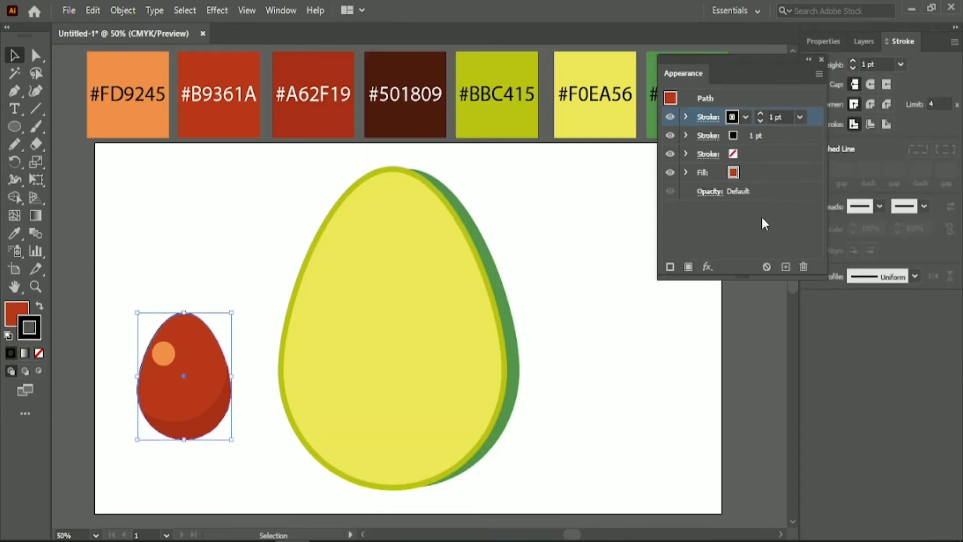
Step: Color the red egg's topmost stroke dark brown and set its weight to 17 pt
click(734, 118)
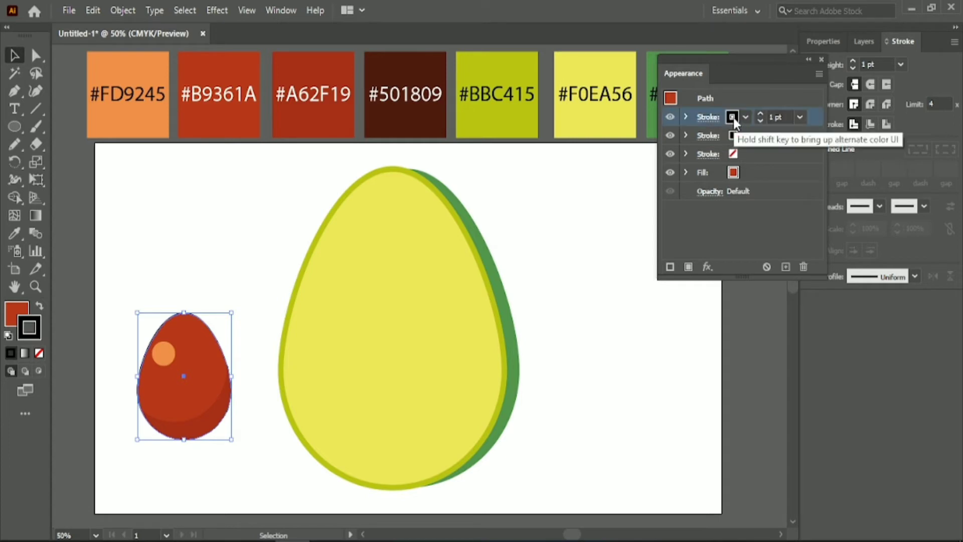
click(734, 117)
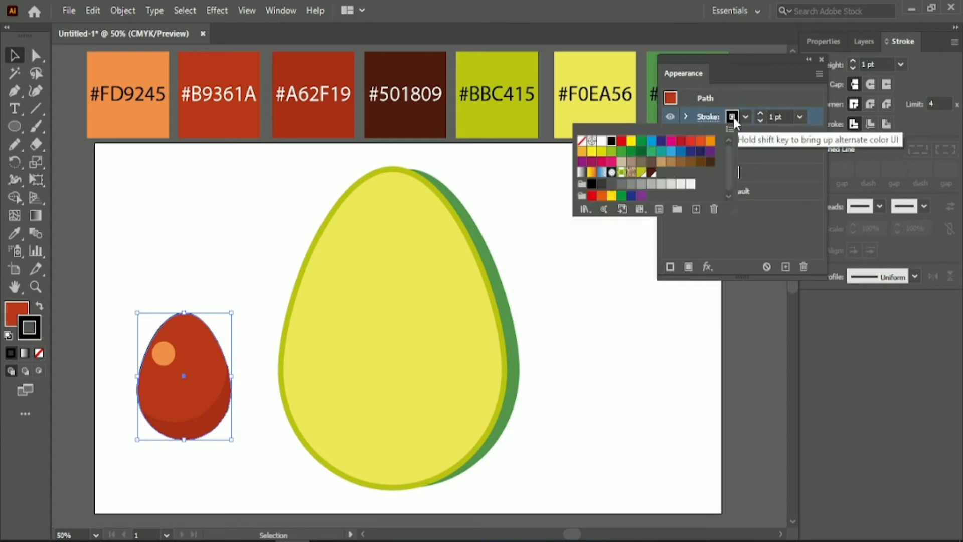
click(656, 178)
click(779, 116)
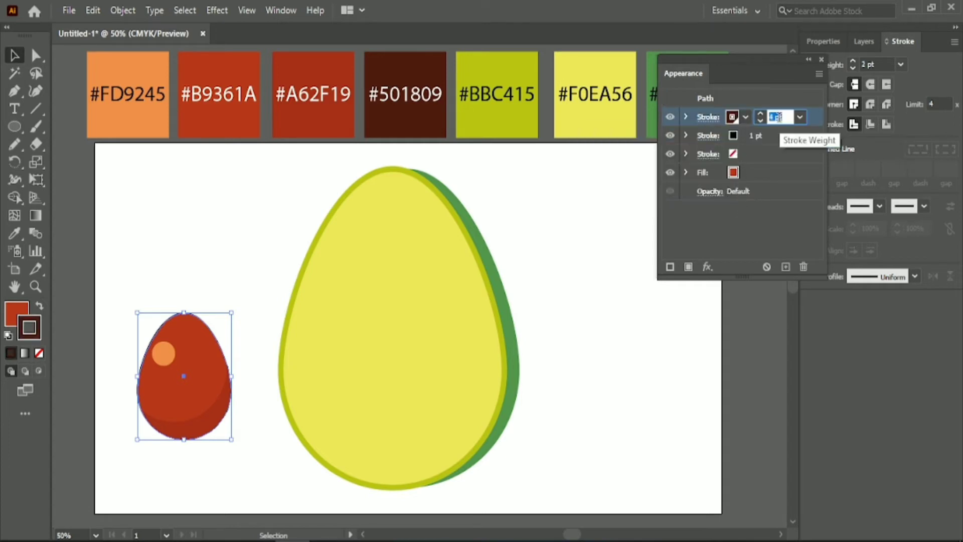
key(Up)
key(Up)
key(Up)
key(Up)
key(Up)
key(Up)
key(Up)
key(Up)
key(Up)
key(Up)
key(Up)
key(Up)
key(Up)
key(Up)
key(Up)
key(Up)
Step: Color the red egg's second stroke yellow-green and set its weight to 26 pt
click(733, 135)
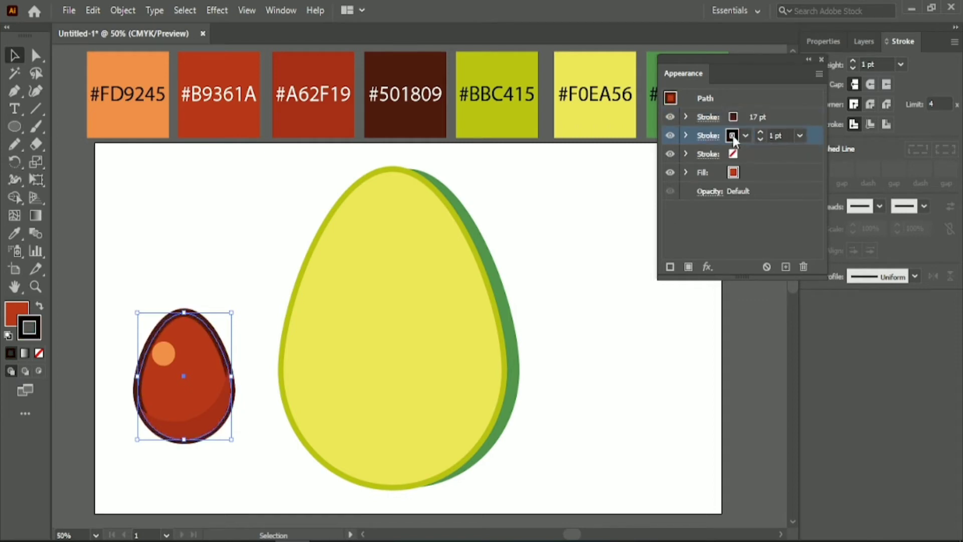
click(733, 136)
click(642, 192)
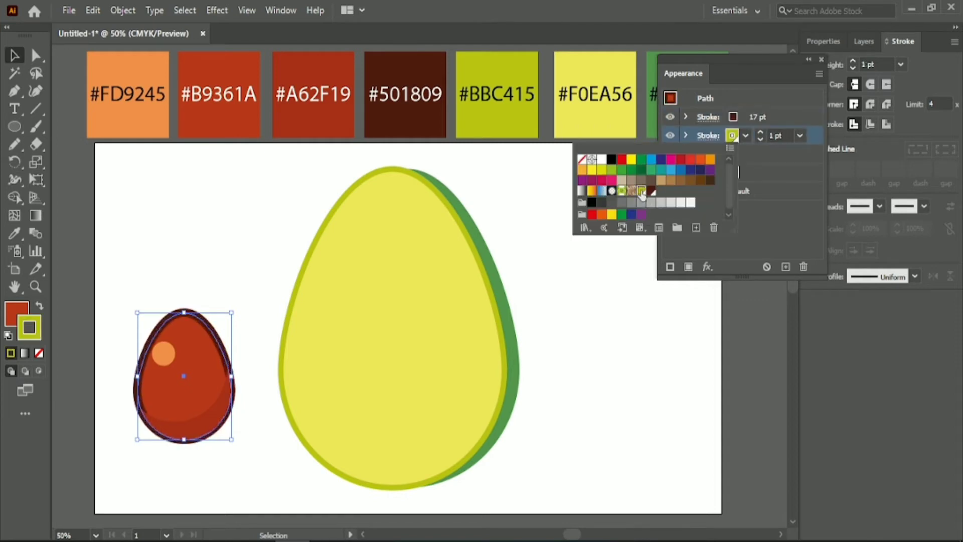
click(782, 136)
key(Up)
key(Up)
key(Up)
key(Up)
key(Up)
key(Up)
key(Up)
key(Up)
key(Up)
key(Up)
key(Up)
key(Up)
key(Up)
key(Up)
key(Up)
key(Up)
key(Up)
key(Up)
key(Up)
key(Up)
key(Up)
key(Up)
key(Up)
key(Up)
key(Up)
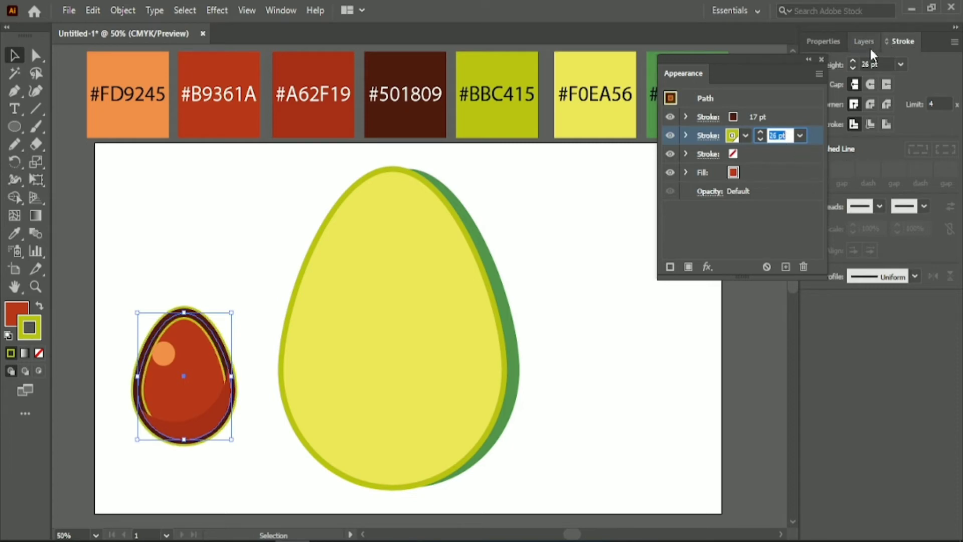
Step: Align the yellow-green stroke to the outside of the egg and reduce its weight to 16 pt
click(886, 126)
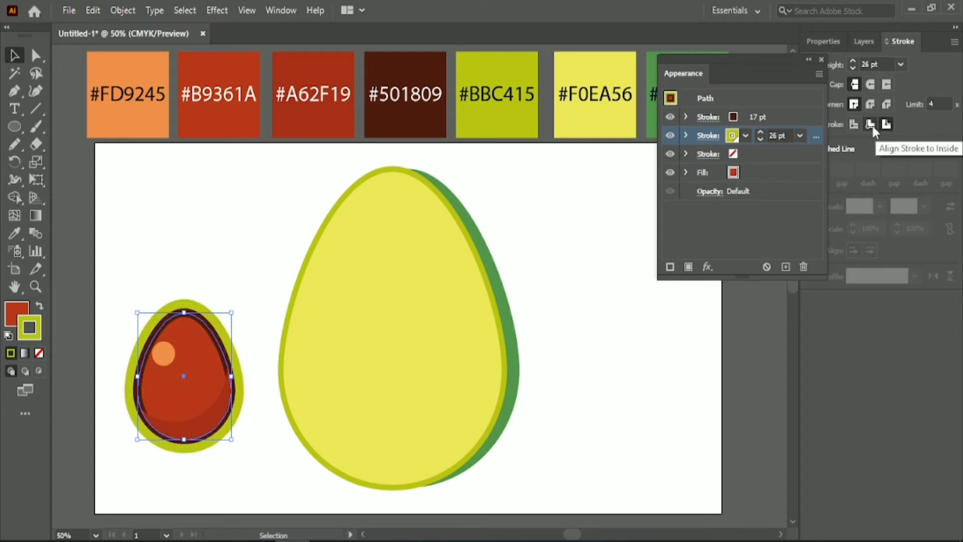
click(782, 135)
key(Down)
key(Down)
key(Down)
key(Down)
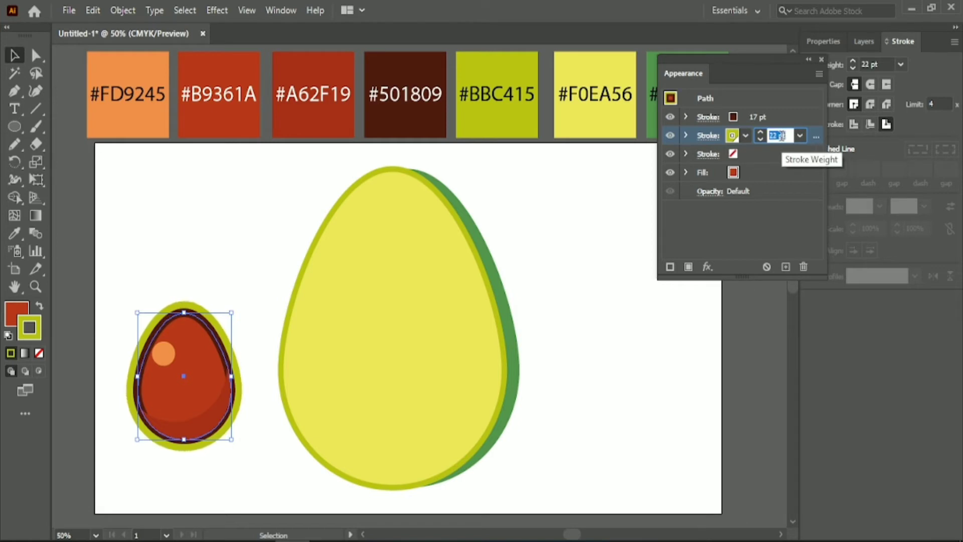
key(Down)
key(Down)
key(Down)
key(Down)
key(Down)
key(Down)
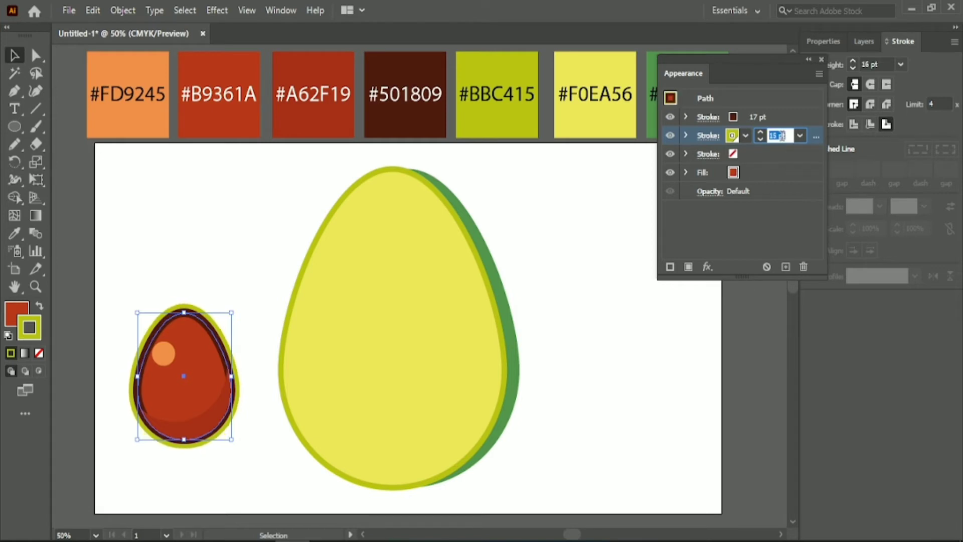
key(Down)
key(Down)
key(Down)
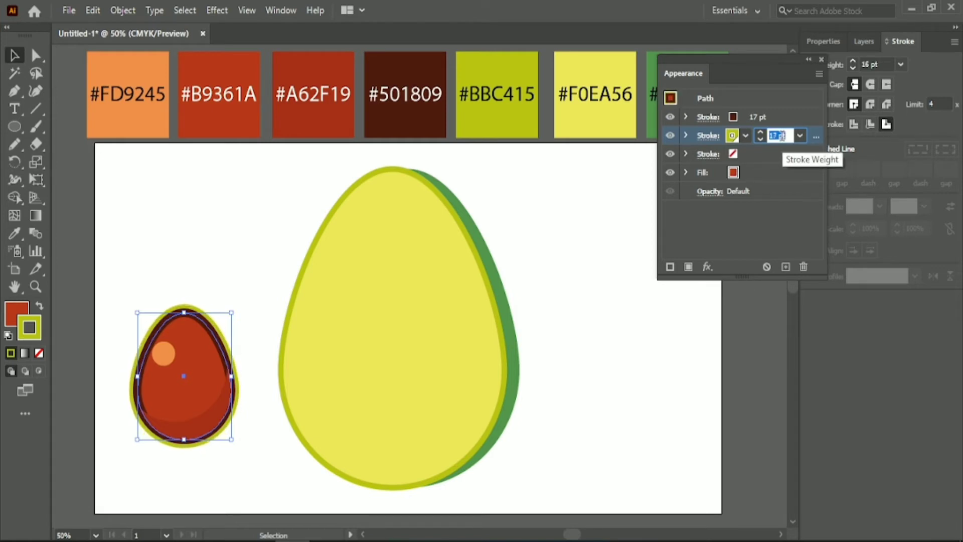
key(Down)
Step: Align the dark brown stroke to the outside of the egg, set its weight to 6 pt and close the appearance settings
click(736, 116)
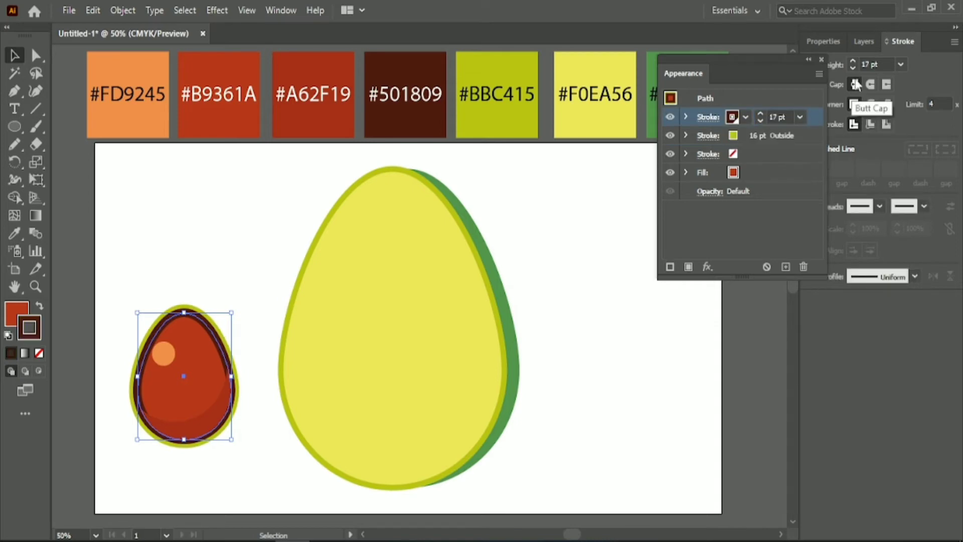
click(885, 125)
click(870, 125)
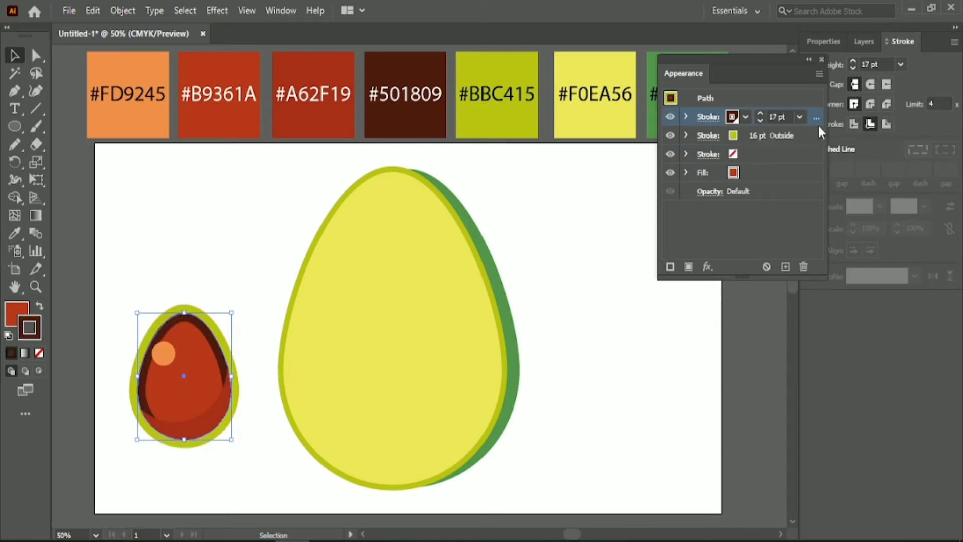
click(855, 127)
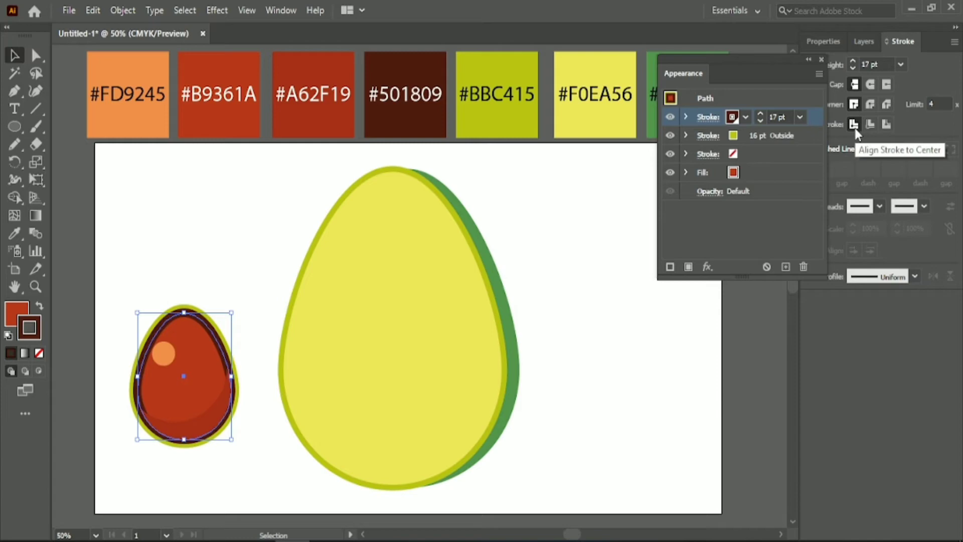
click(882, 127)
double_click(779, 117)
text(6)
key(Return)
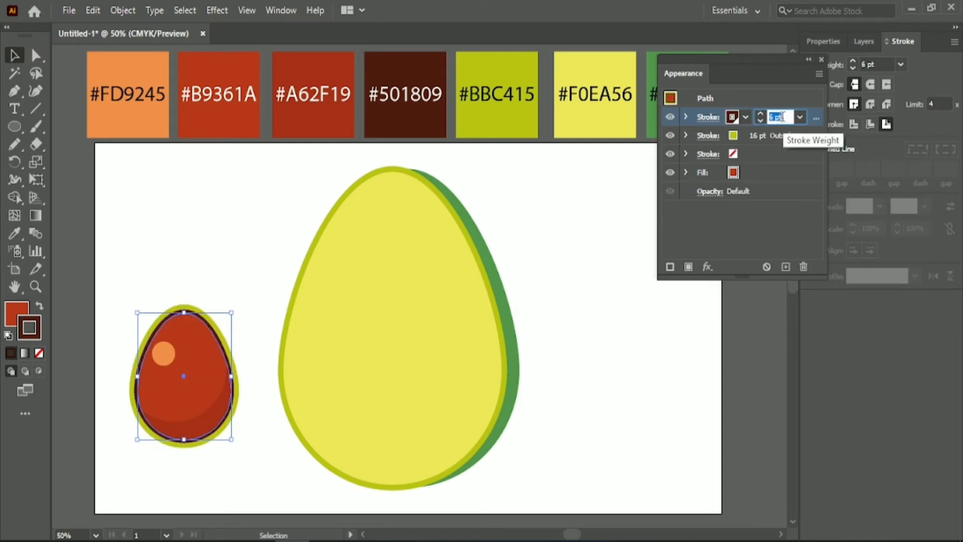
click(559, 189)
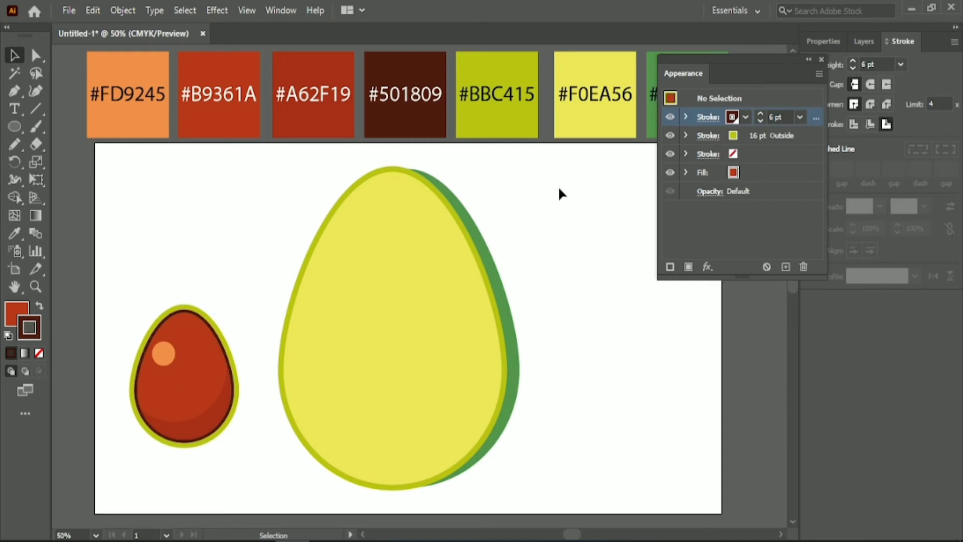
click(821, 59)
Step: Group the red egg, crescent and highlight, and move the group onto the lower middle of the yellow avocado flesh
drag(154, 275, 226, 452)
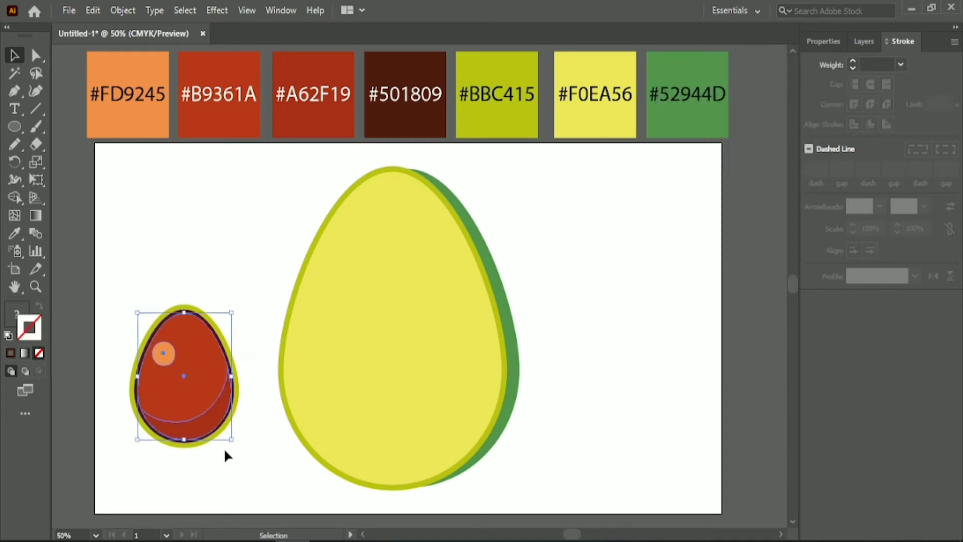
right_click(191, 383)
click(245, 175)
drag(184, 379, 392, 392)
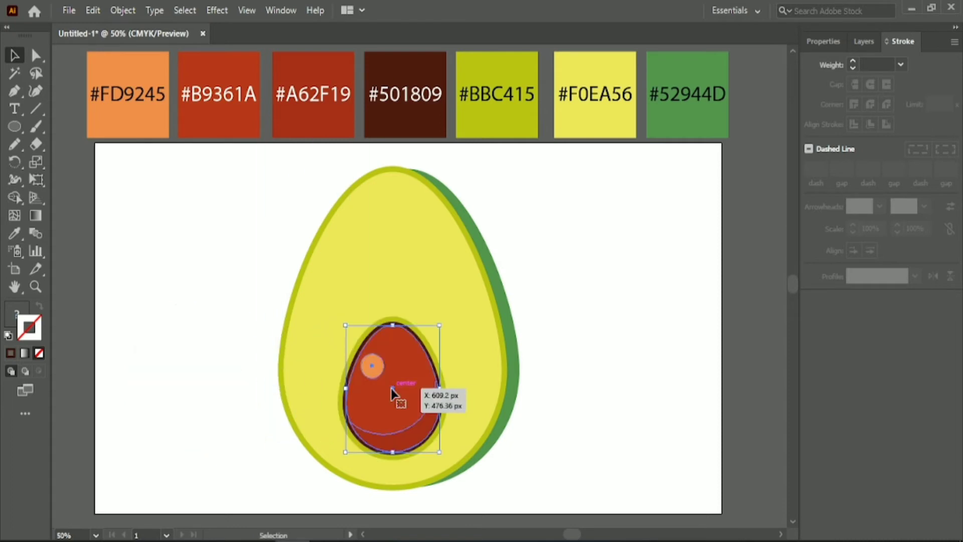
click(242, 305)
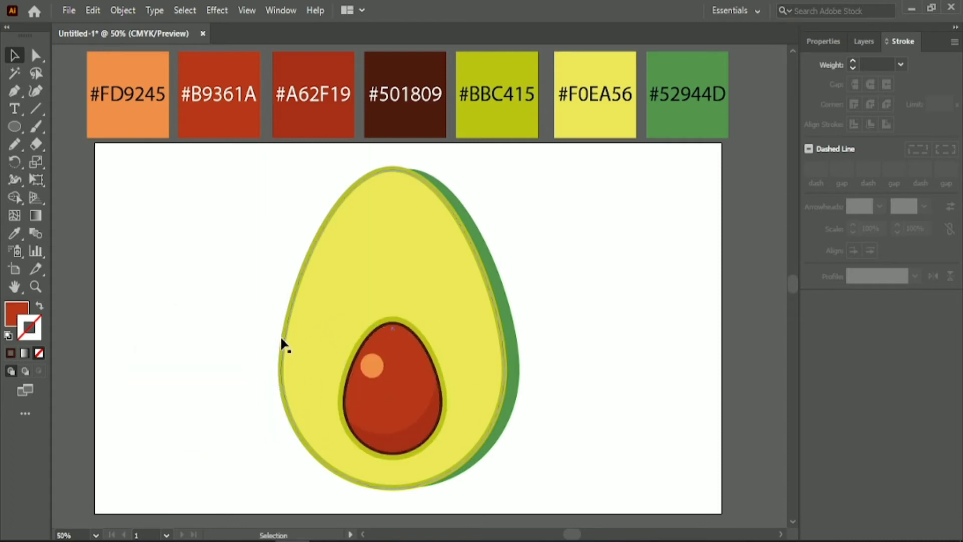
click(400, 395)
shift+click(298, 313)
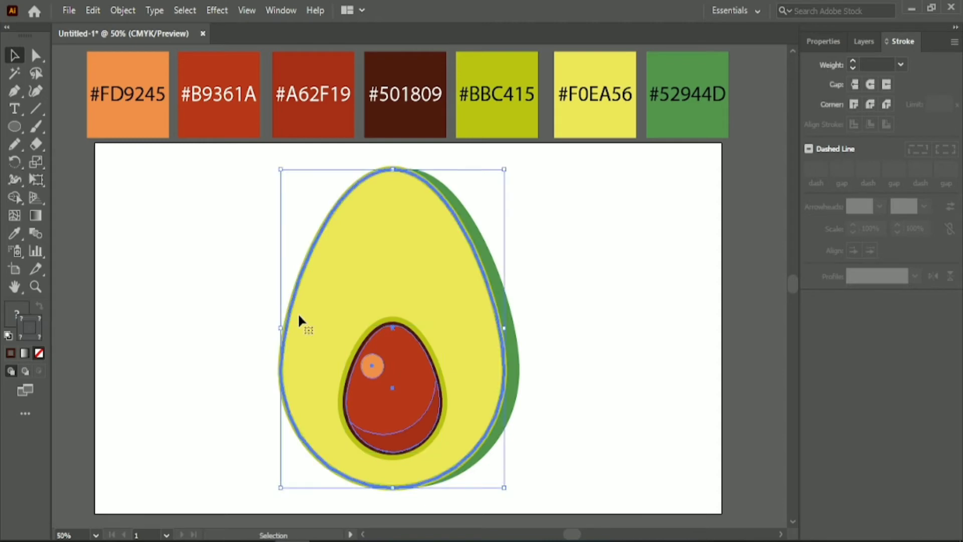
click(825, 41)
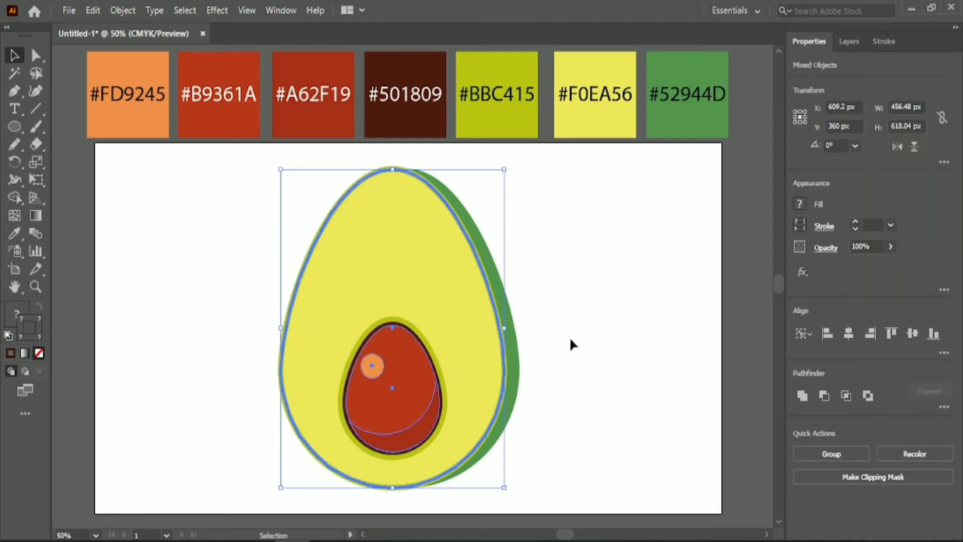
click(616, 404)
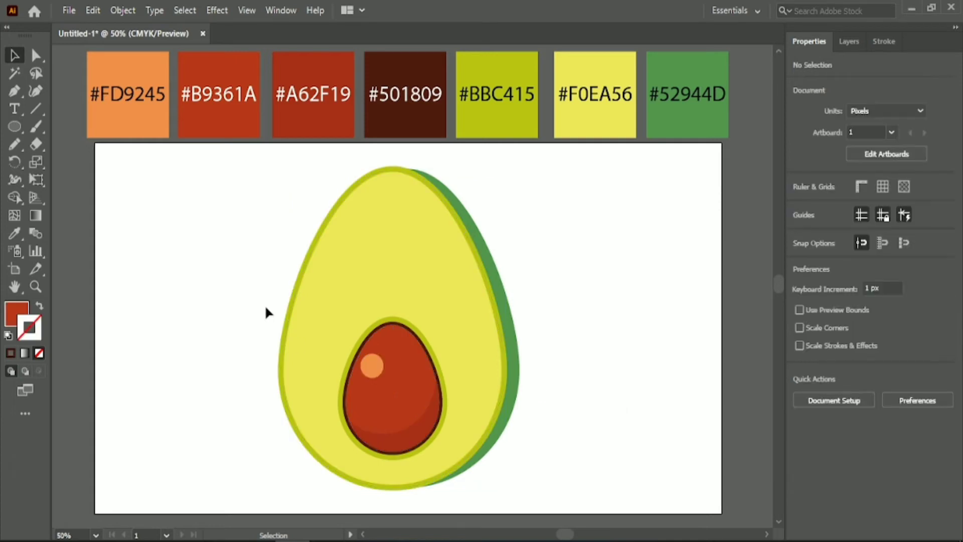
Step: Draw two open curves on the flesh with the Pen tool: a long one right of the pit and a short one at its upper left
click(14, 93)
click(455, 361)
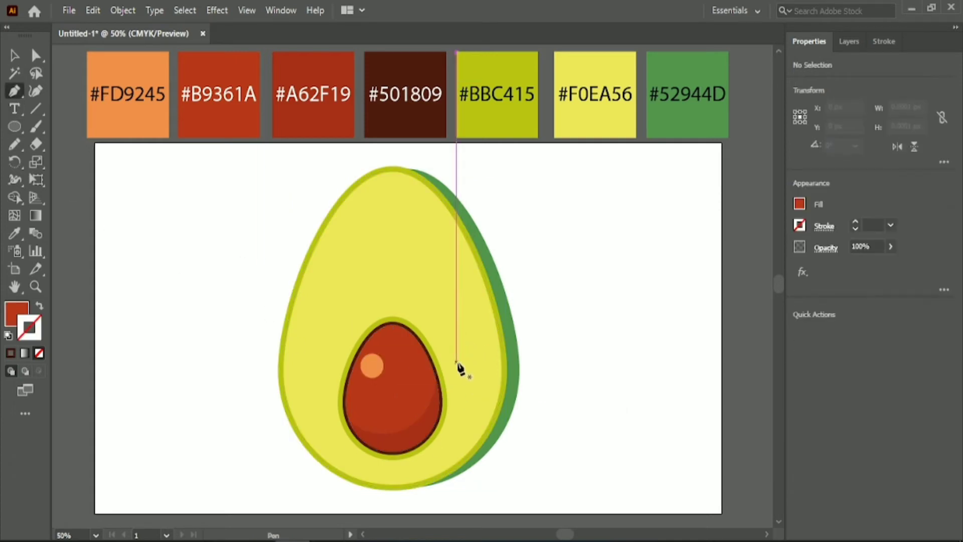
drag(439, 451, 416, 491)
click(440, 452)
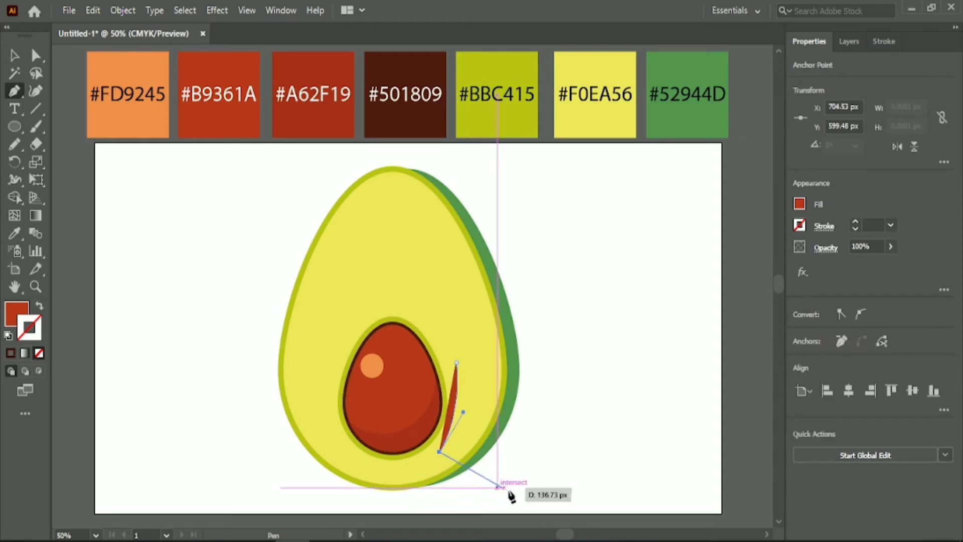
key(Escape)
drag(346, 331, 326, 382)
click(329, 361)
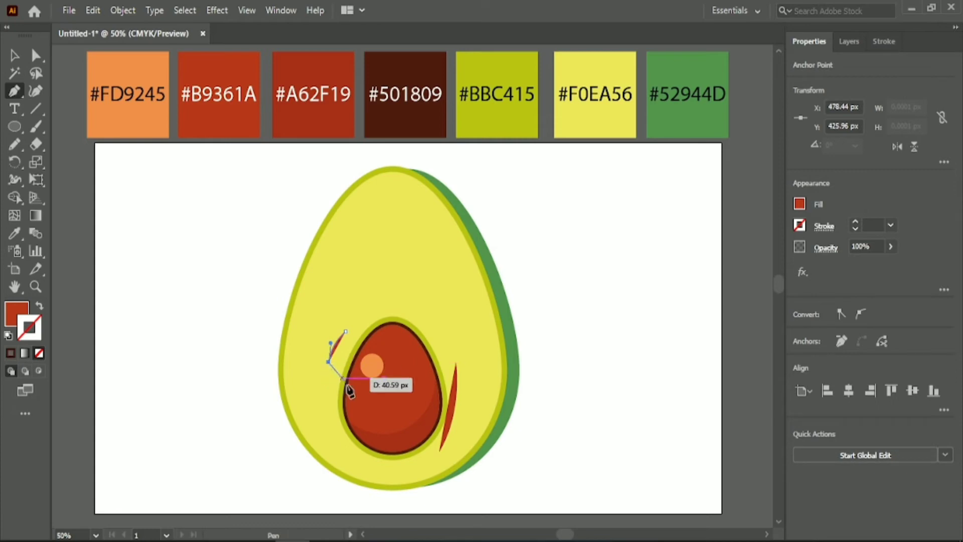
click(15, 56)
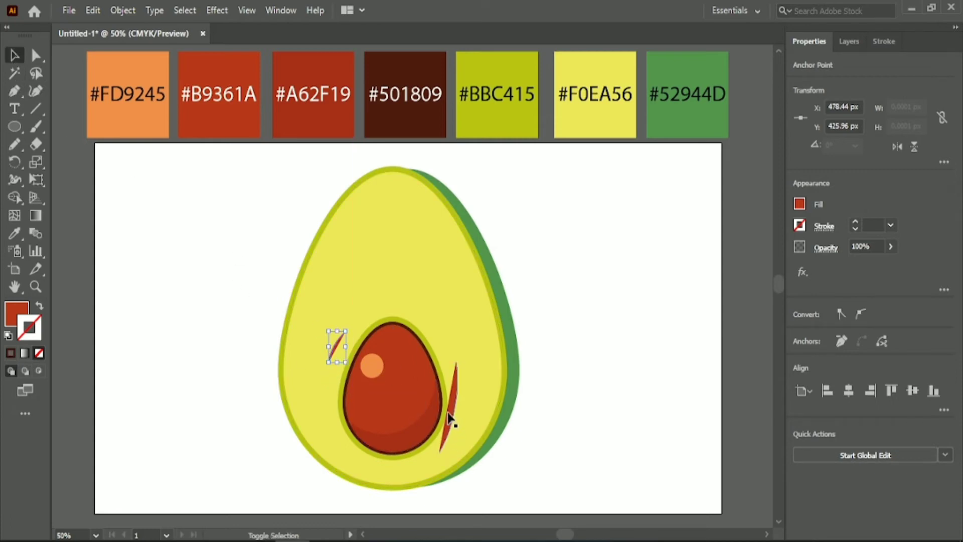
Step: Turn both curves into unfilled paths with a yellow-green #BBC415 stroke
shift+click(450, 418)
click(39, 307)
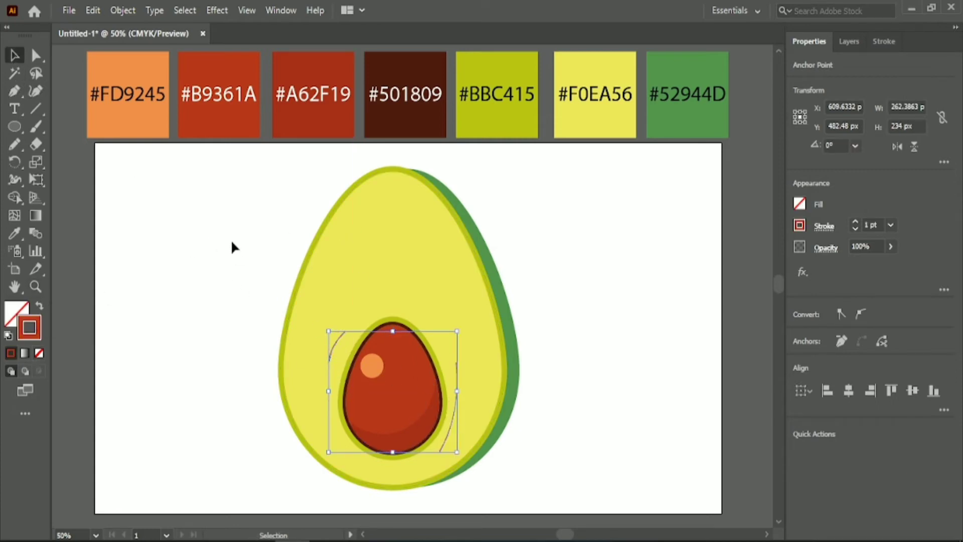
click(11, 238)
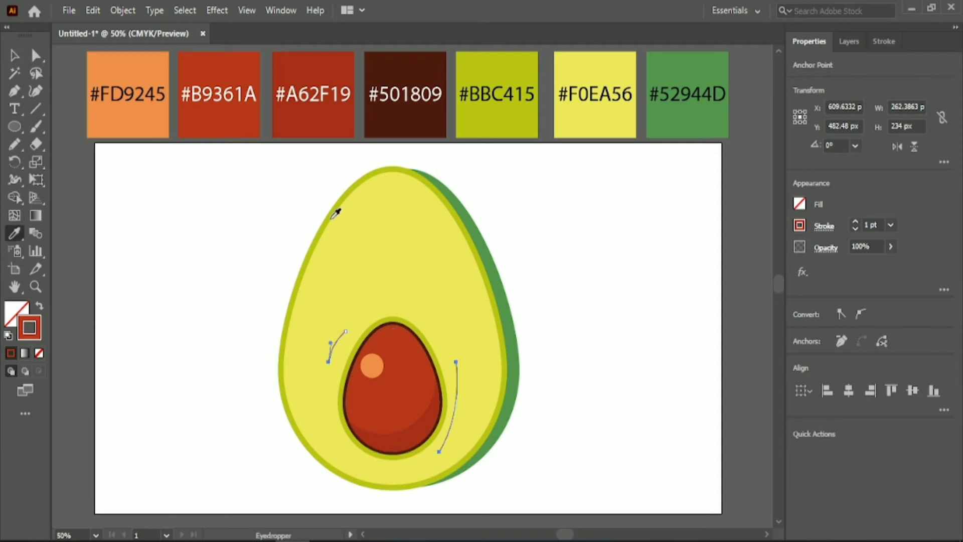
click(502, 114)
click(40, 307)
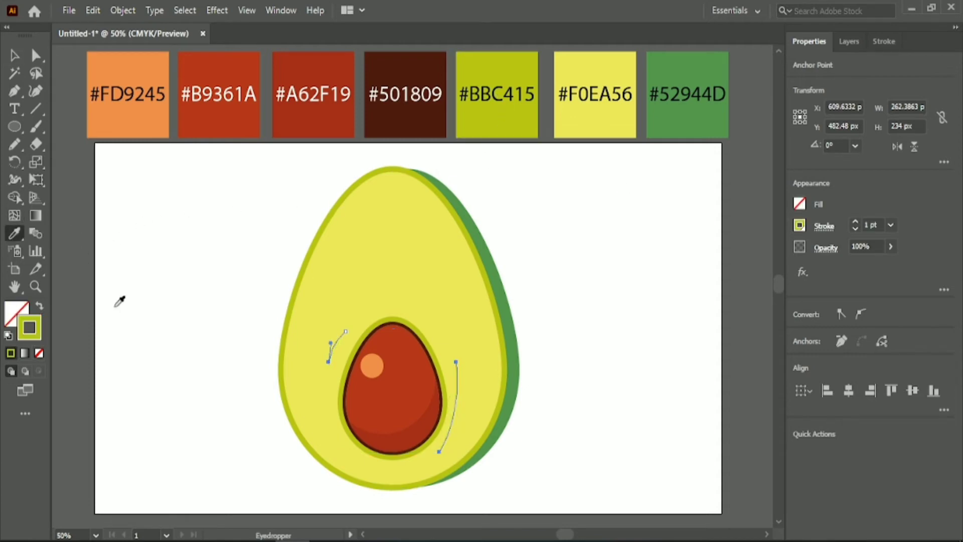
Step: Give both curves the width profile that tapers at both ends and set their stroke weight to 13 pt
click(883, 42)
click(903, 276)
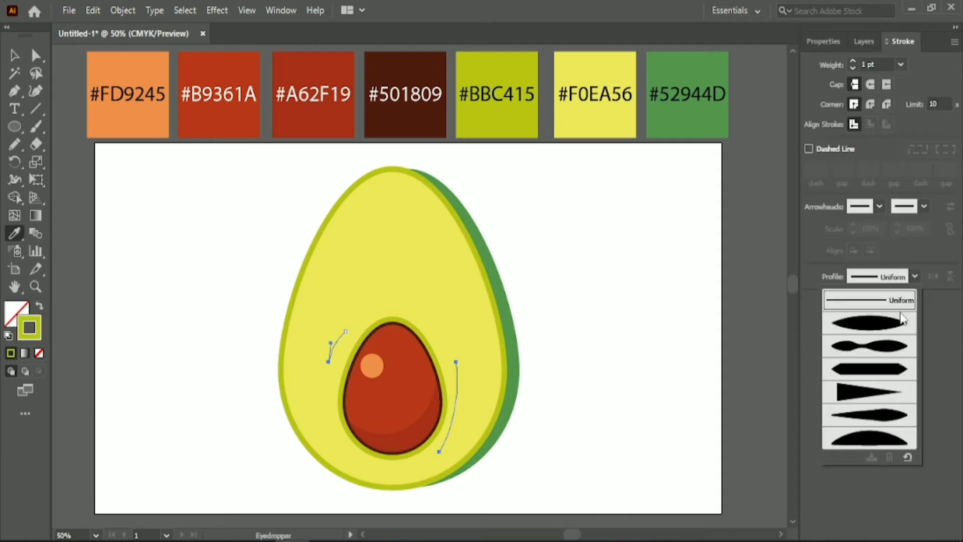
click(892, 330)
click(890, 64)
text(10)
key(Return)
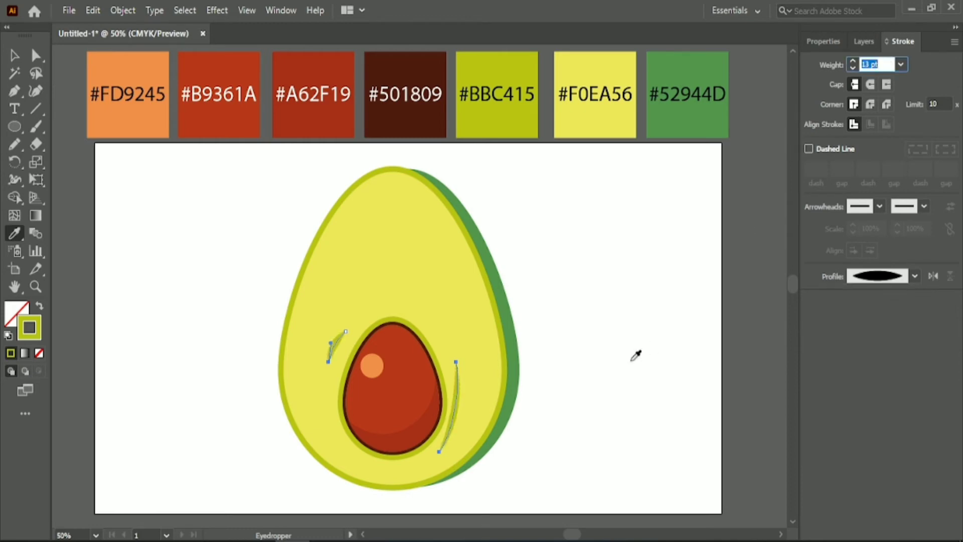
Step: Set the stroke weight of the long curve right of the pit to 16 pt
click(14, 56)
click(163, 323)
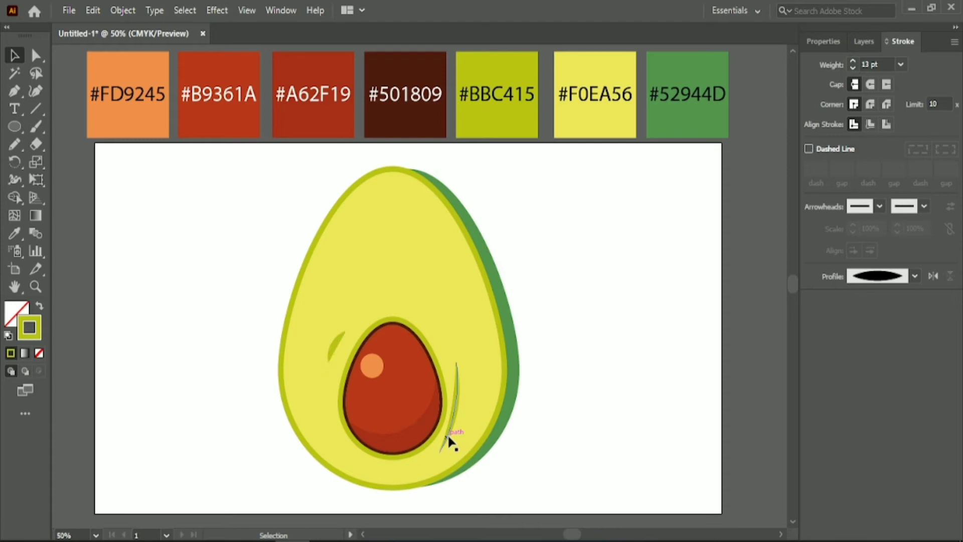
click(454, 408)
click(880, 65)
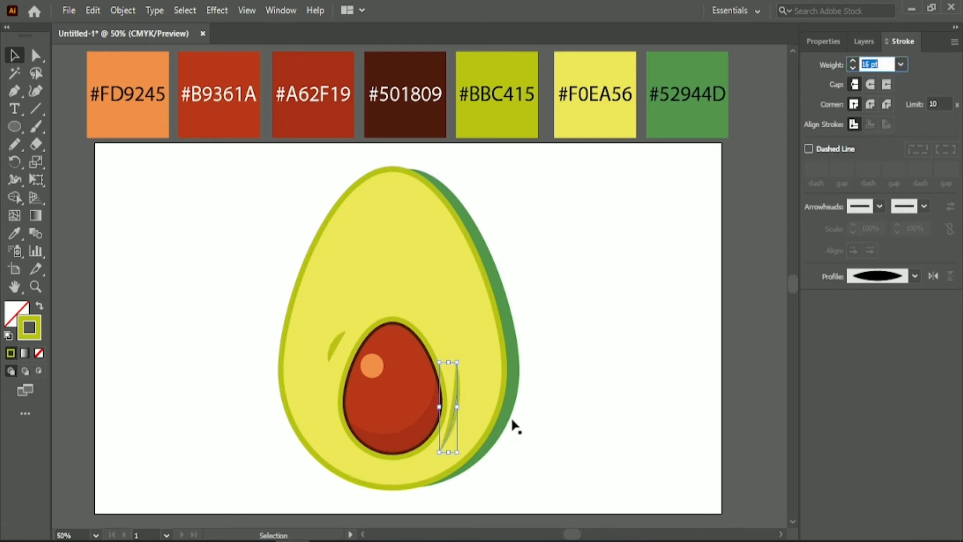
click(577, 424)
Step: Set the stroke weight of the short curve left of the pit to 11 pt
click(335, 346)
click(883, 64)
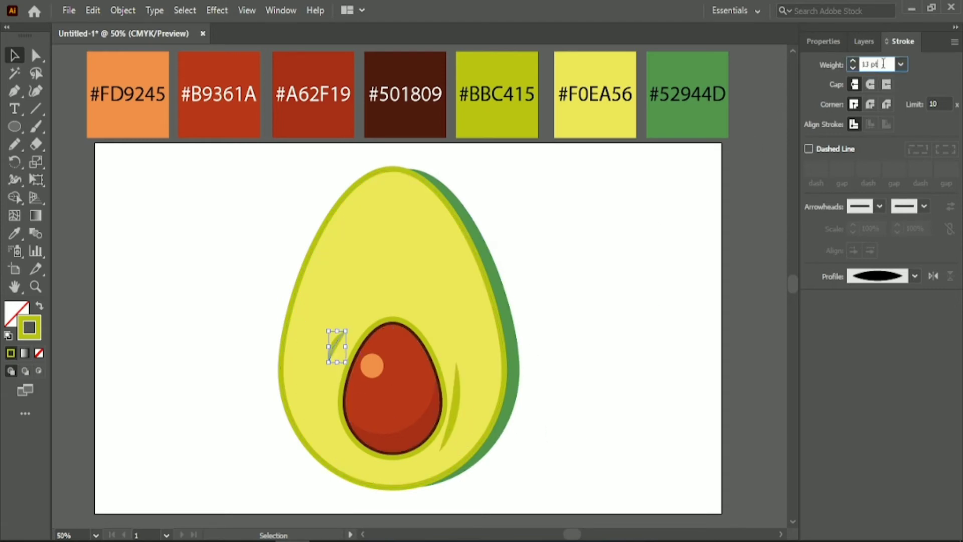
key(Return)
click(567, 311)
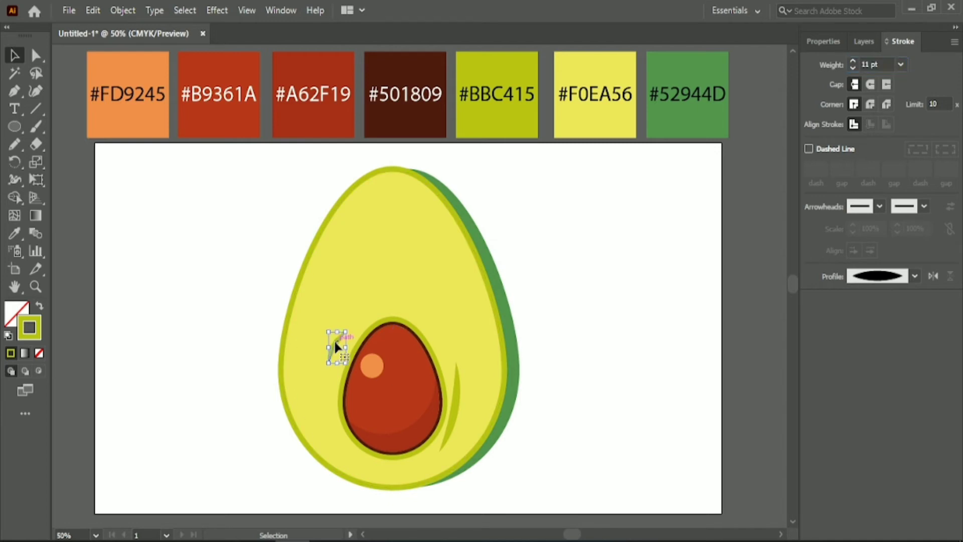
Step: Move the short curve closer to the pit's upper left edge and shift the long curve slightly down along its right side
drag(336, 346, 333, 343)
click(452, 413)
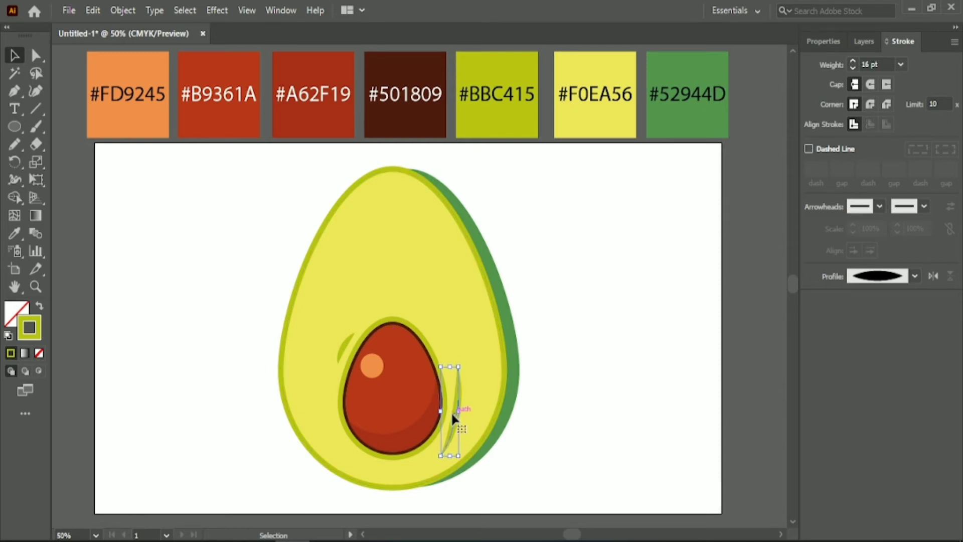
click(621, 366)
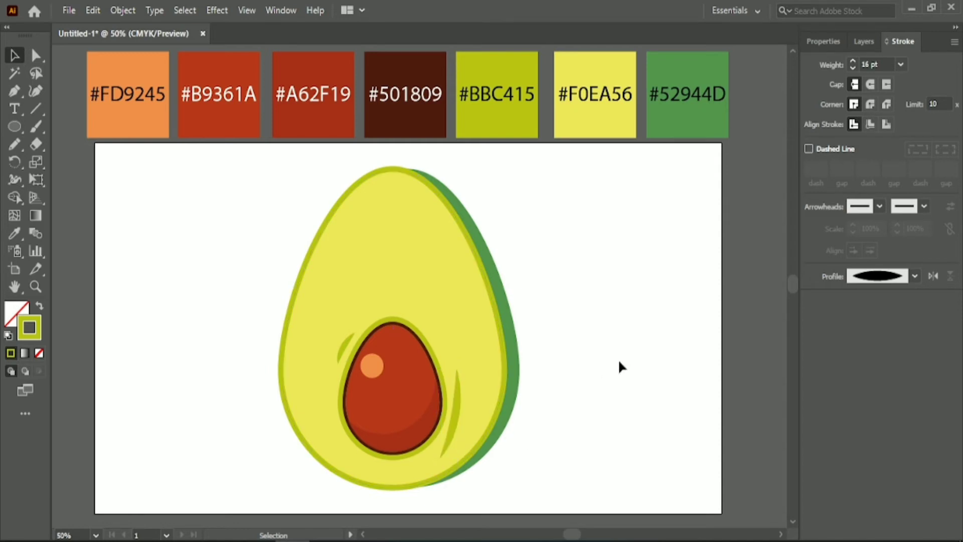
Step: Select the pit group with both accent curves and scale them up together toward the upper right
click(380, 393)
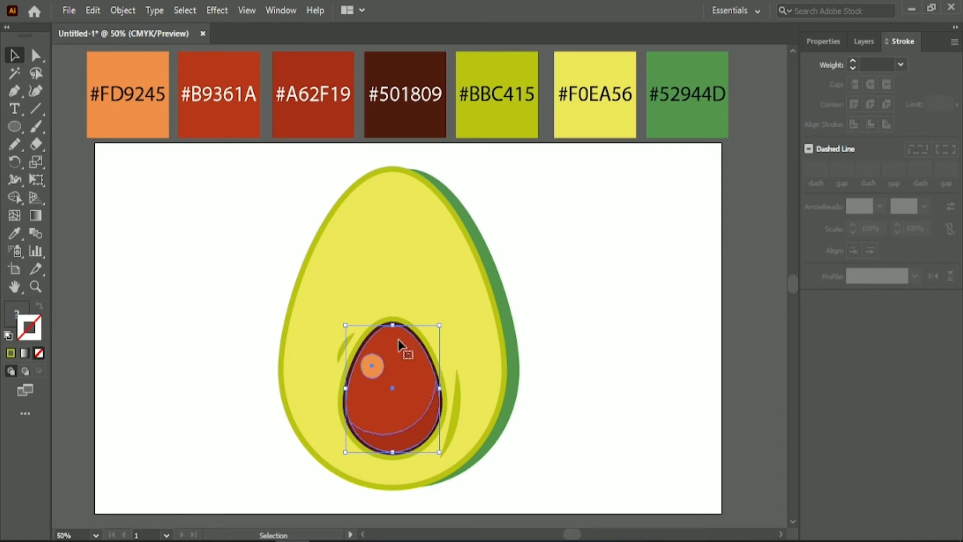
shift+click(339, 348)
shift+click(456, 417)
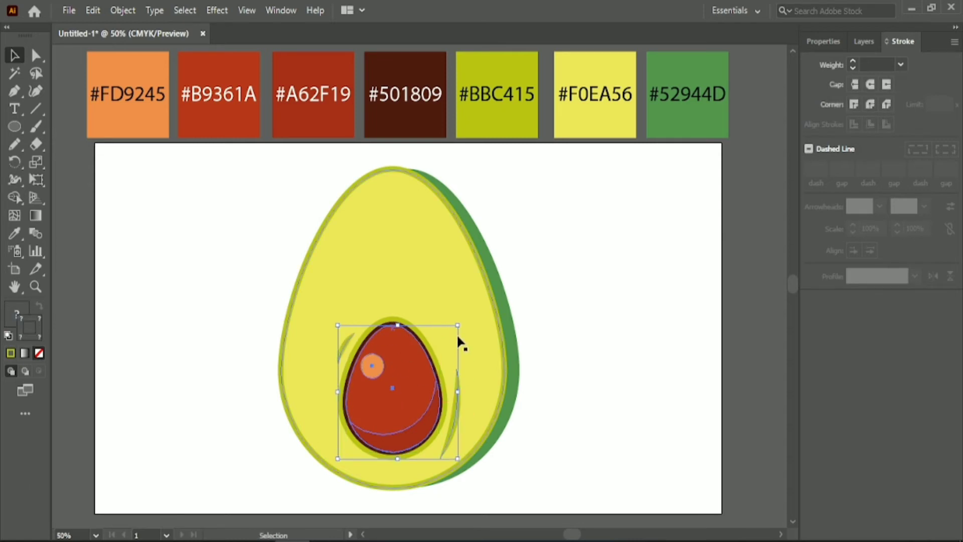
drag(457, 325, 485, 294)
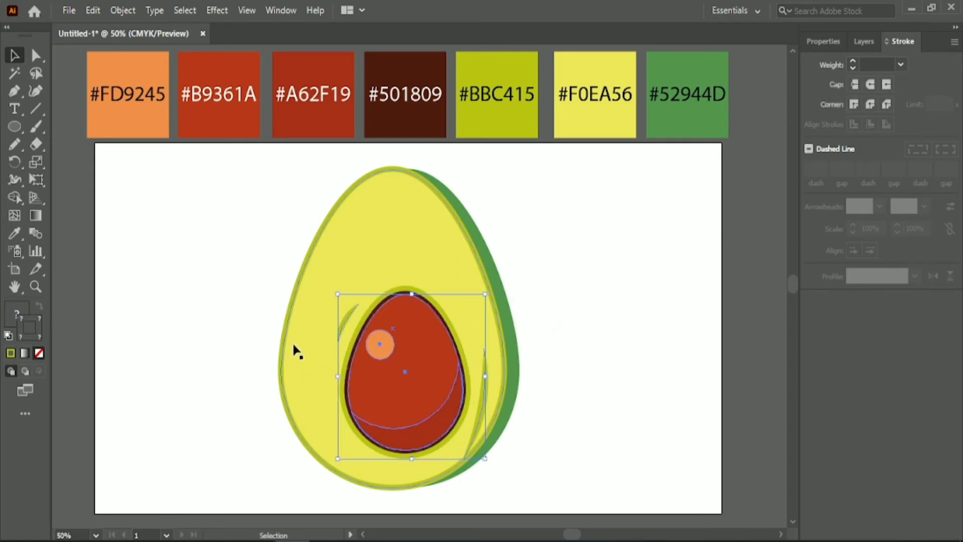
Step: Center the enlarged pit horizontally on the yellow flesh, using the flesh shape as the key object
shift+click(283, 335)
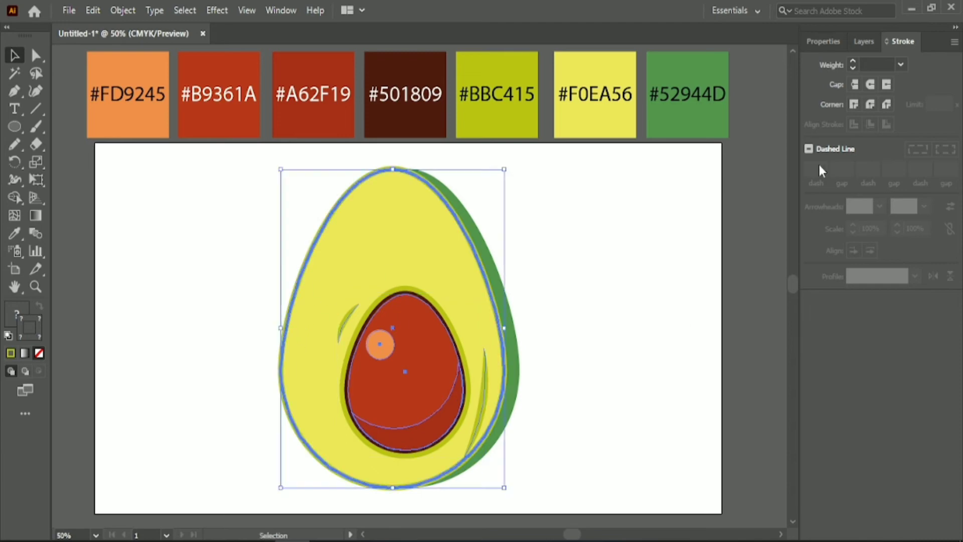
click(841, 44)
click(848, 333)
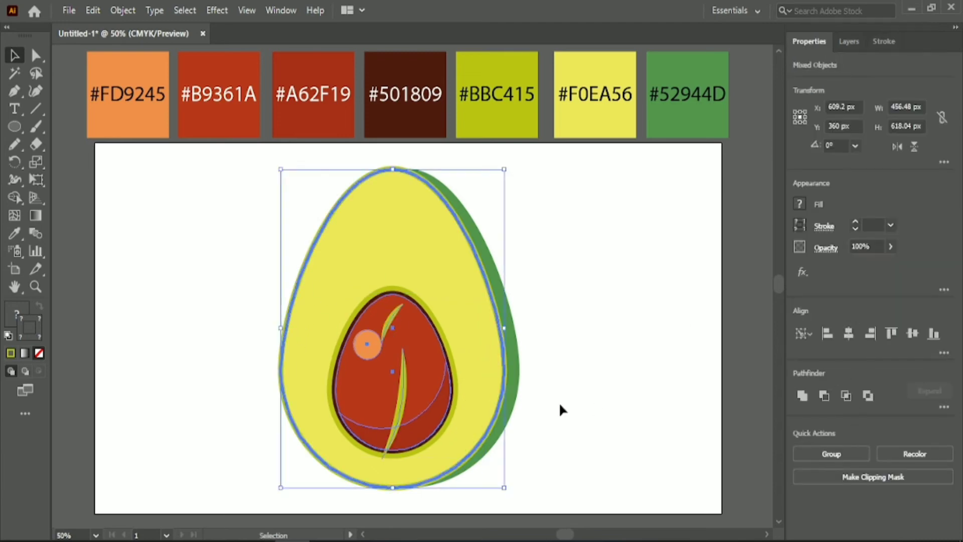
click(562, 405)
Step: Move the two curves off the pit onto the flesh, the long one right of it and the short one left, tilting the long one slightly
drag(401, 399, 468, 405)
drag(473, 472, 467, 474)
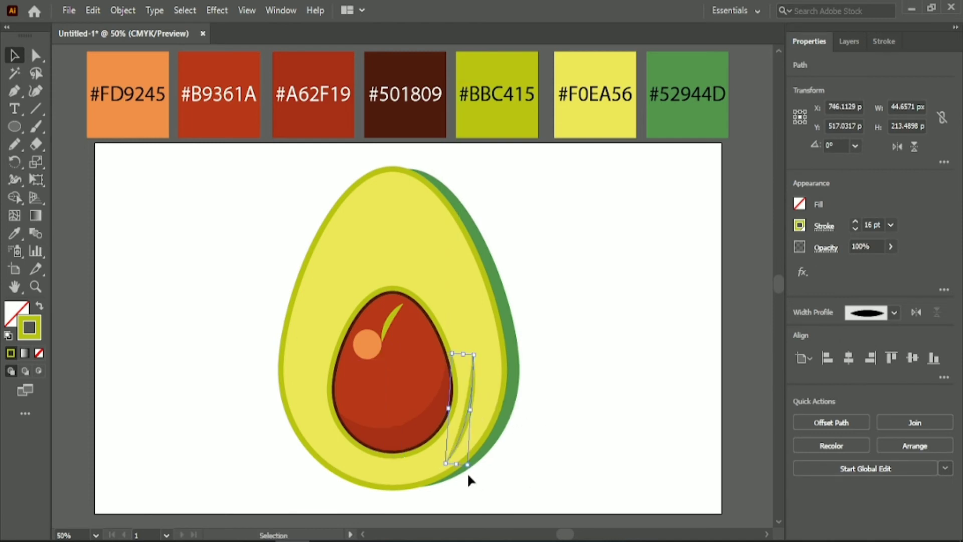
click(504, 477)
drag(383, 326, 323, 339)
click(584, 405)
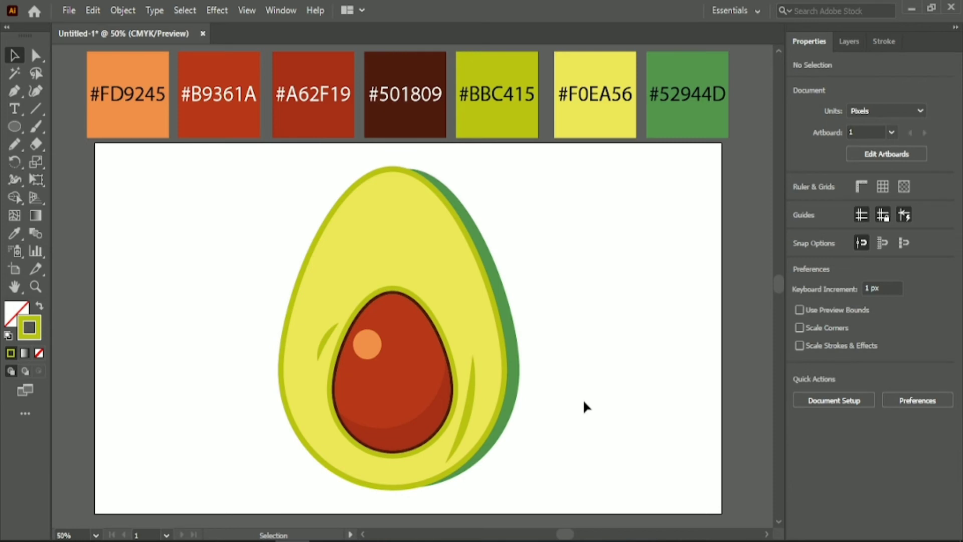
Step: Rotate the long curve right of the pit slightly clockwise to follow the avocado's outline
click(469, 426)
drag(471, 473, 466, 473)
click(536, 474)
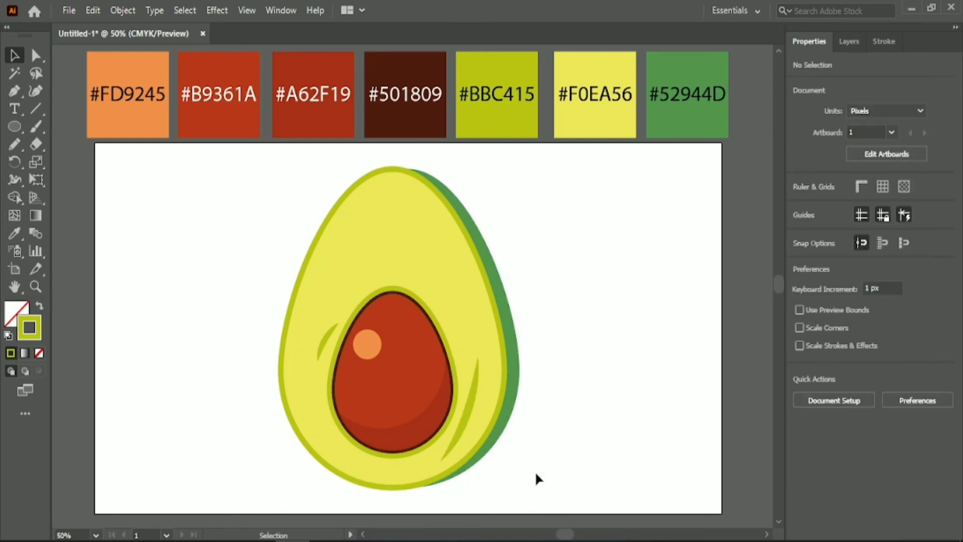
Step: Scale the whole avocado down proportionally to about 447 by 567 px and move it to the lower middle of the artboard
drag(256, 213, 585, 484)
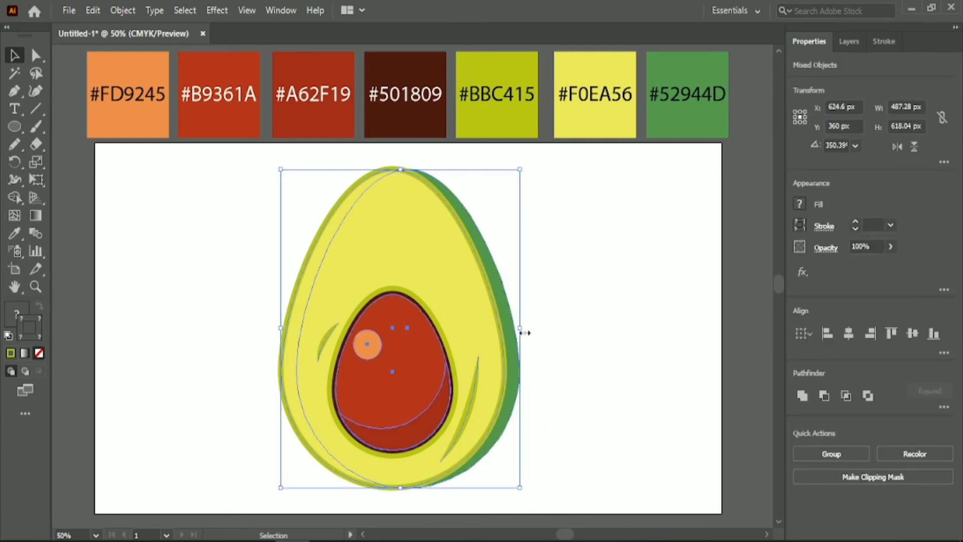
drag(522, 330, 499, 330)
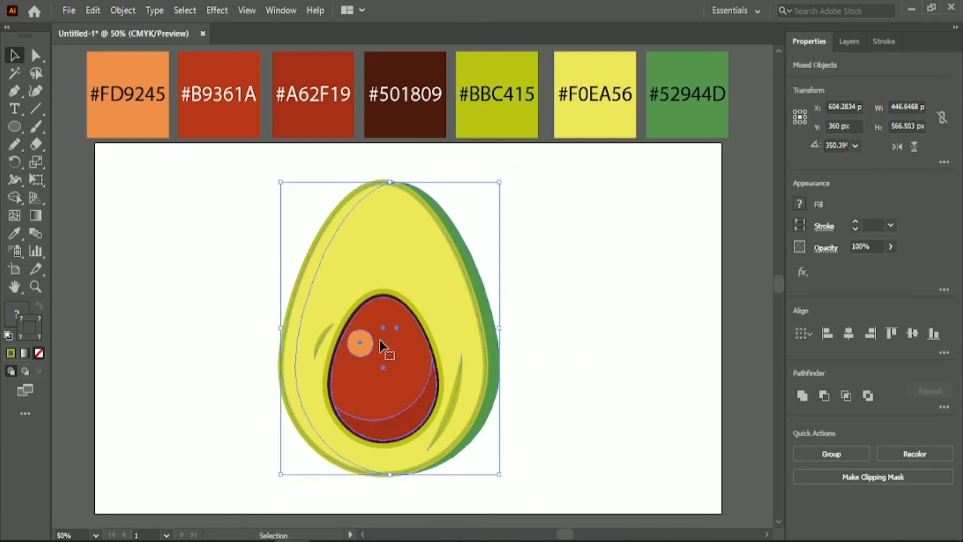
drag(385, 354, 394, 369)
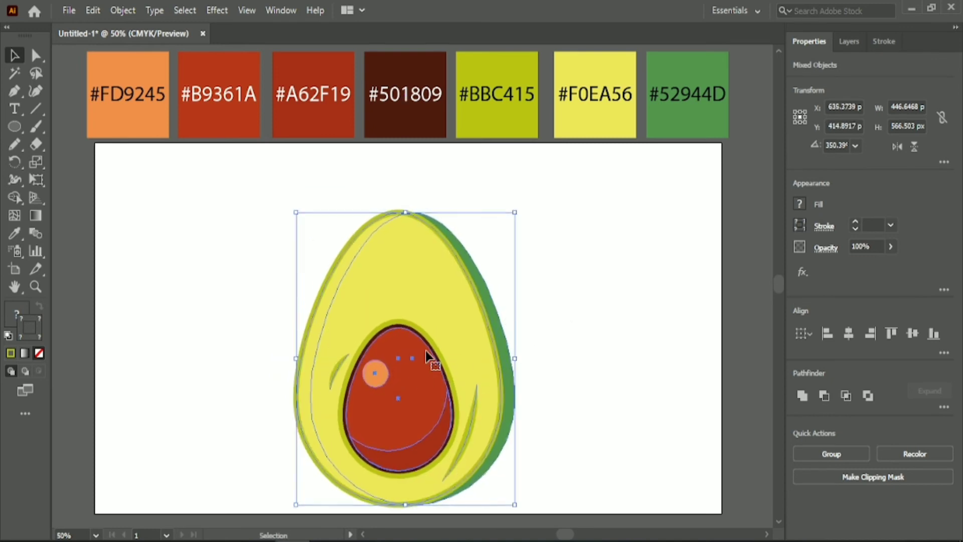
click(578, 254)
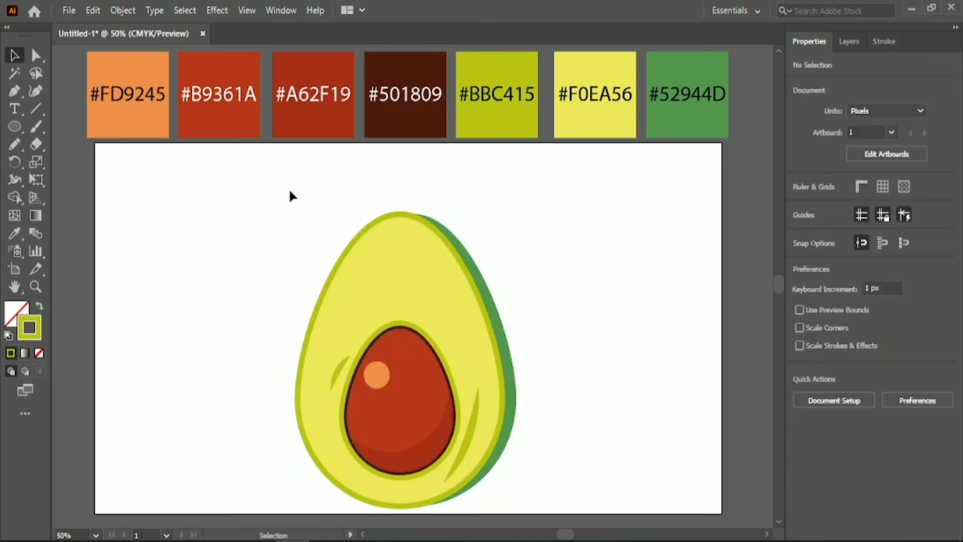
Step: Draw a narrow upright rectangle about 35 by 138 px overlapping the top of the avocado as a stem
click(15, 128)
right_click(15, 127)
click(43, 125)
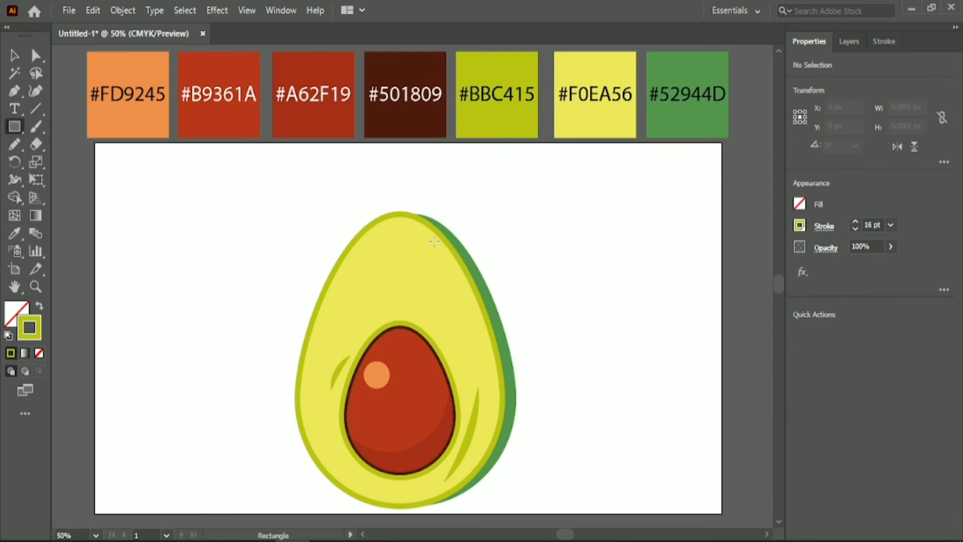
scroll(434, 242, up, 1)
scroll(428, 265, up, 2)
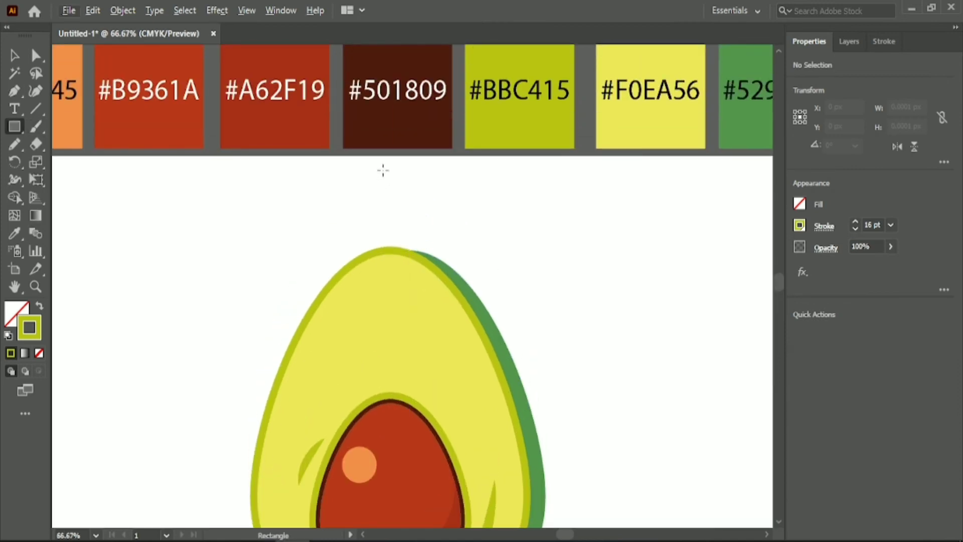
drag(382, 171, 406, 266)
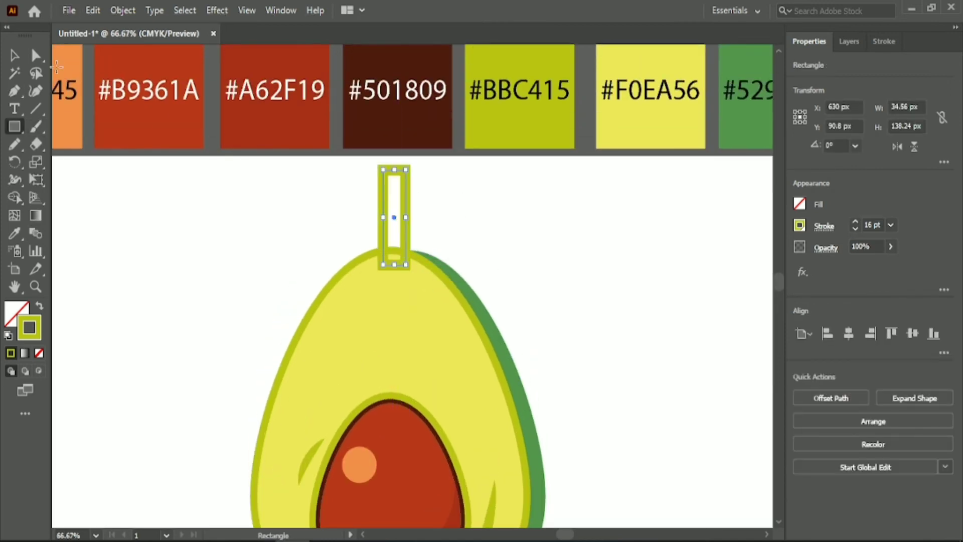
Step: Fill the stem rectangle with the green #52944D swatch color and remove its stroke
click(14, 55)
click(17, 234)
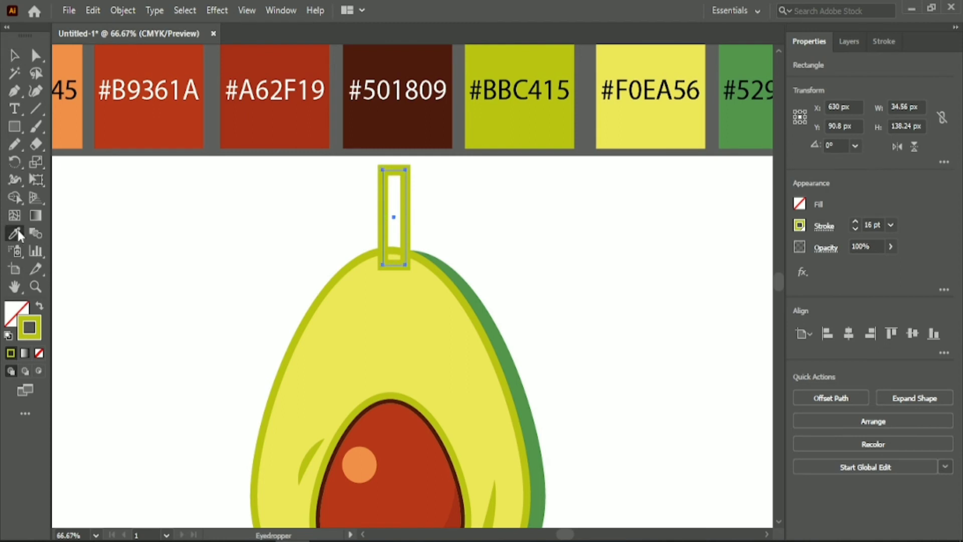
click(758, 119)
key(v)
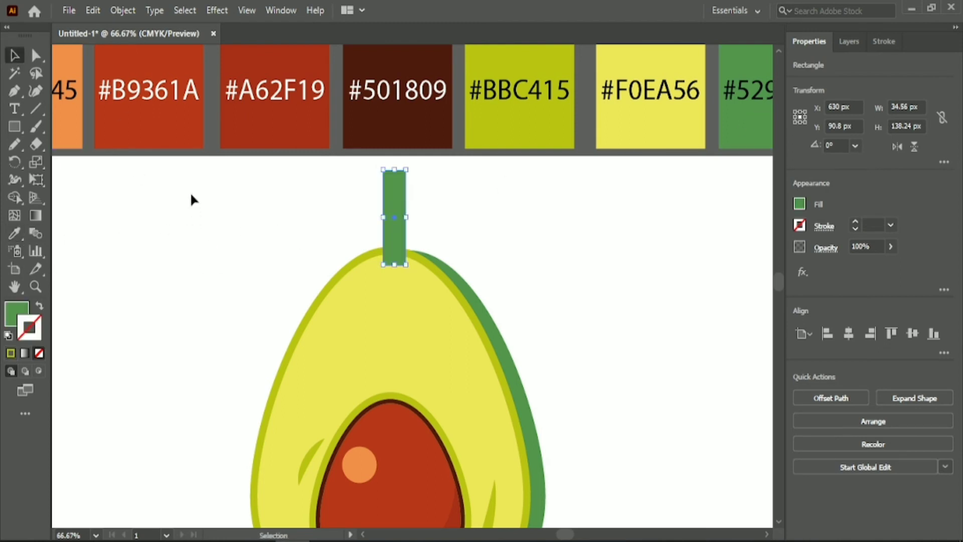
Step: Taper the green stem toward its base by moving its two bottom corner points slightly inward
click(35, 55)
scroll(326, 204, up, 2)
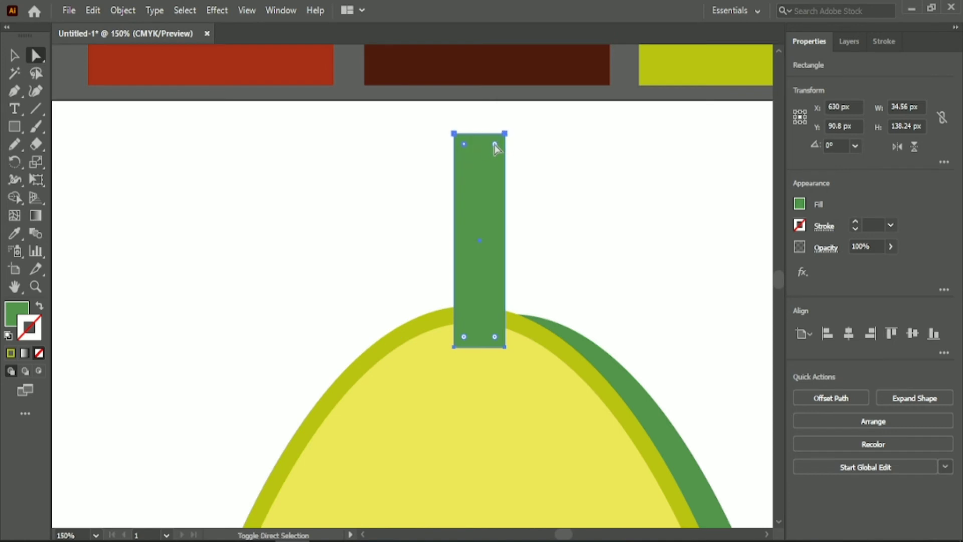
drag(498, 147, 506, 134)
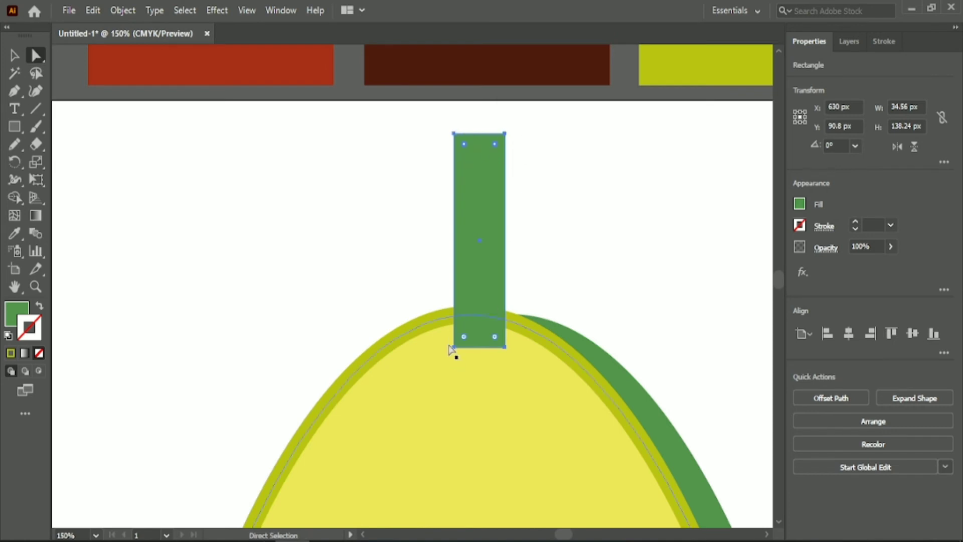
drag(449, 346, 502, 347)
Step: Slant the stem's top edge upward to the right and round its two top corners to about 8.9 px
click(505, 134)
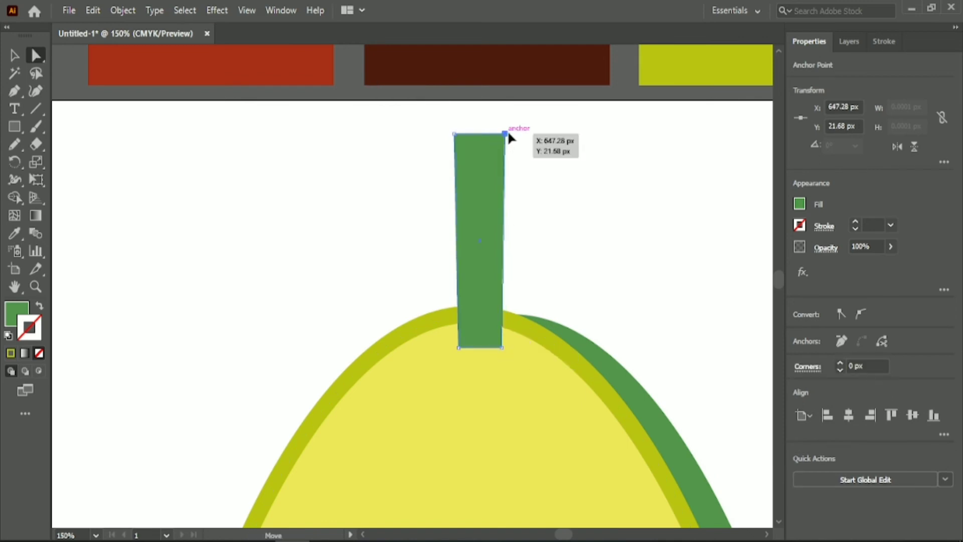
drag(508, 134, 518, 118)
drag(455, 134, 454, 139)
click(512, 131)
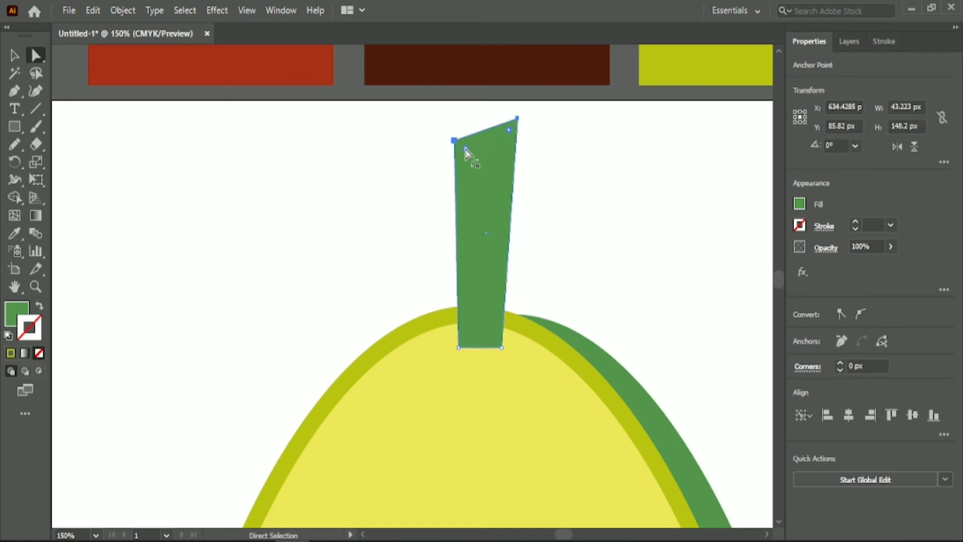
drag(465, 148, 465, 154)
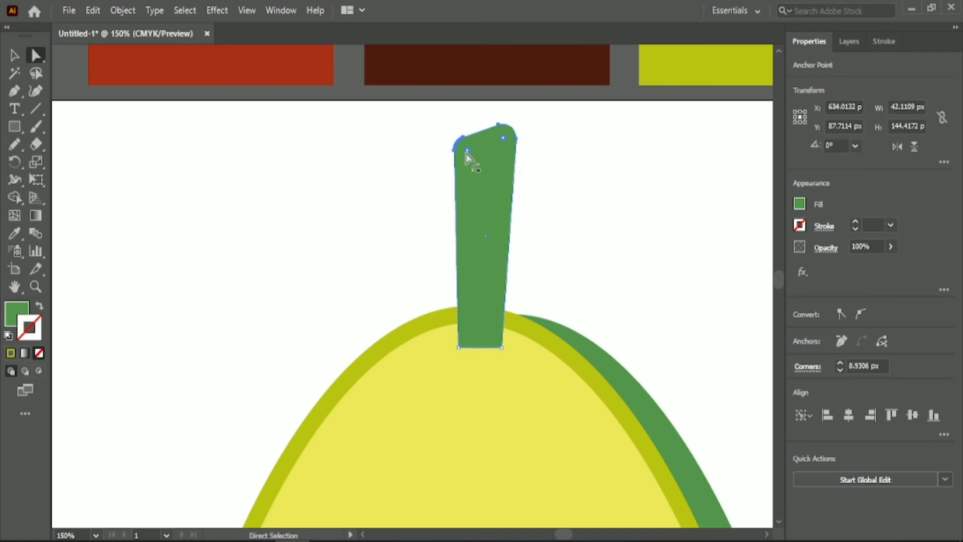
Step: Send the stem to the back so the avocado overlaps its base
click(412, 172)
right_click(475, 188)
mouse_move(546, 460)
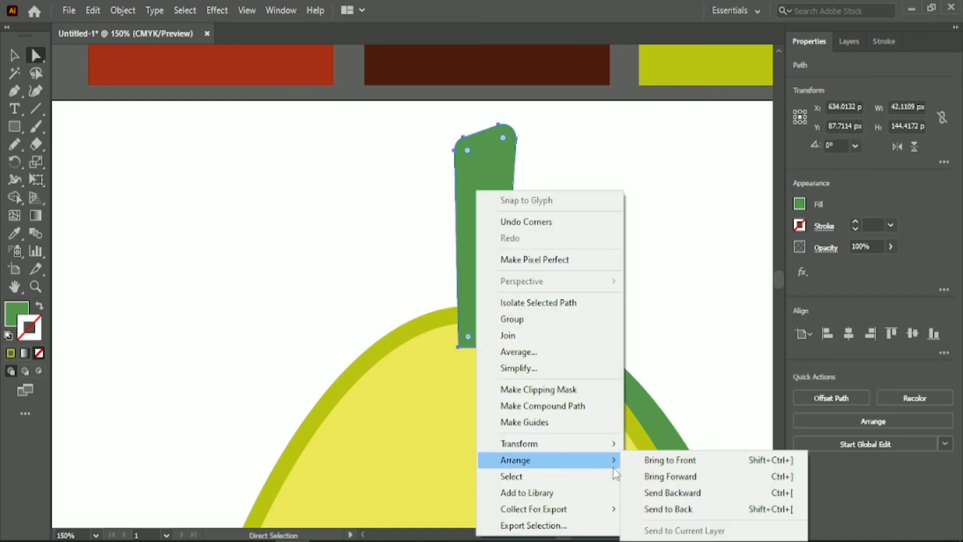
click(646, 509)
click(176, 112)
Step: Start a leaf with the Pen tool: a short curved stalk from the stem's left edge and a long lower edge down to a pointed tip
click(14, 91)
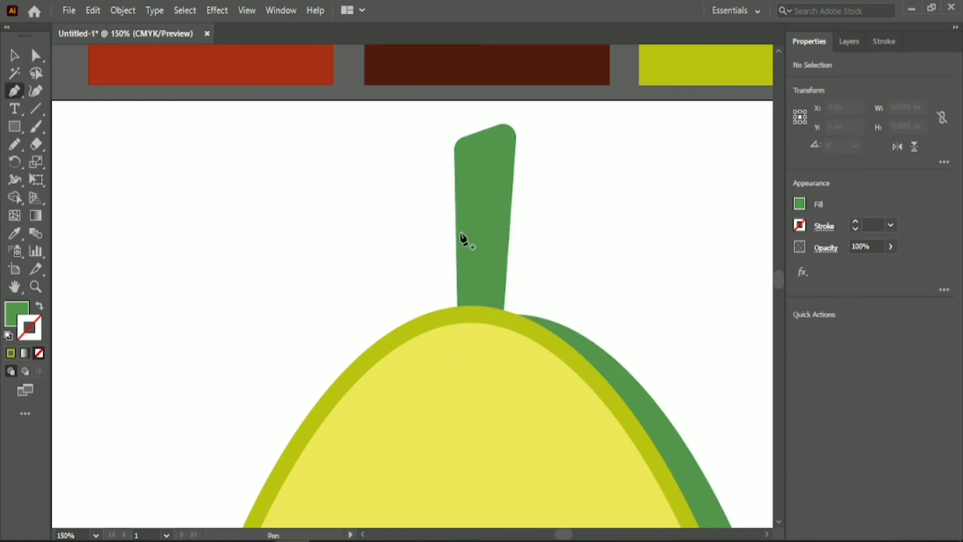
click(455, 230)
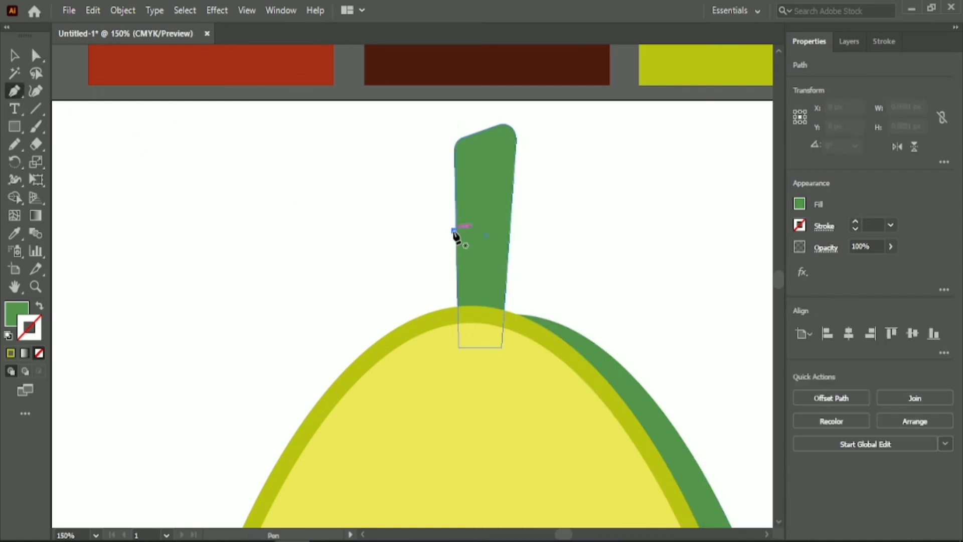
click(425, 241)
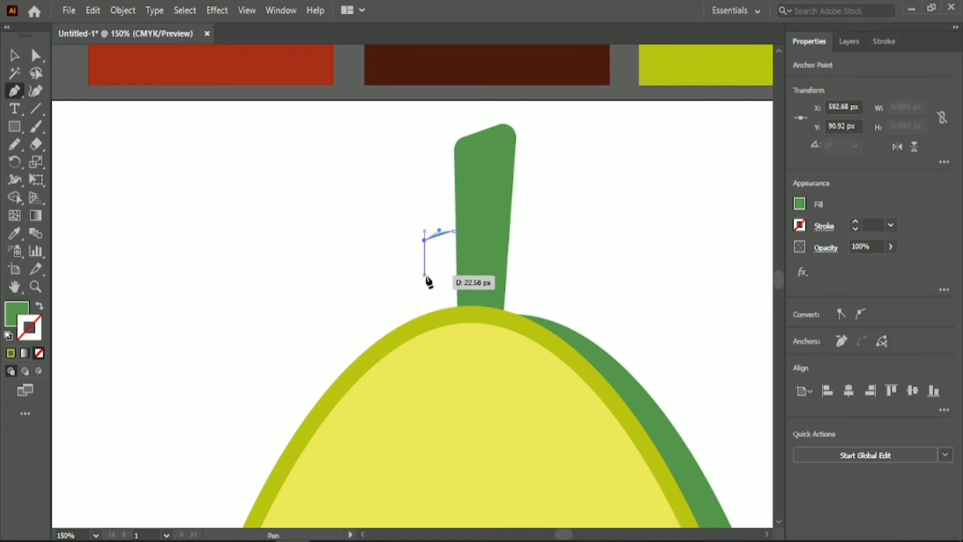
scroll(426, 281, down, 2)
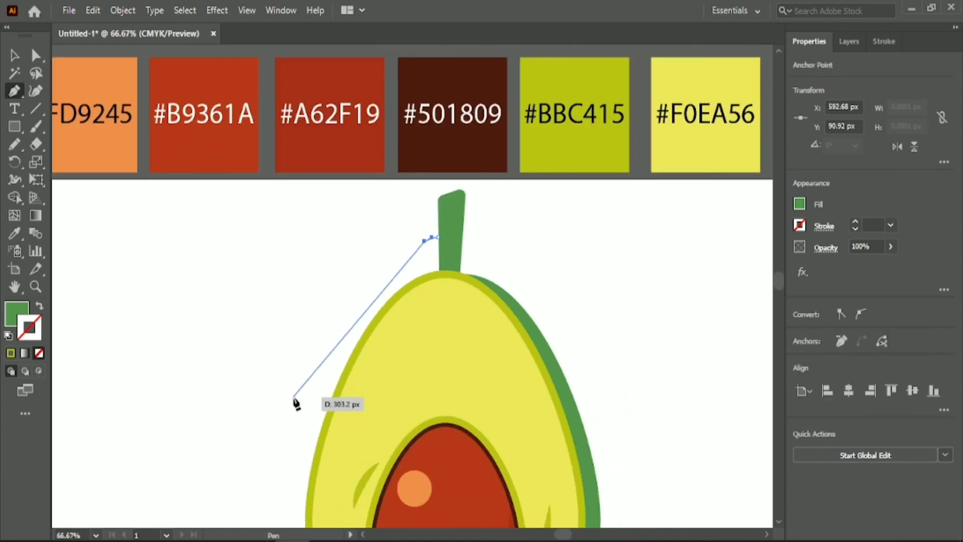
drag(281, 406, 218, 450)
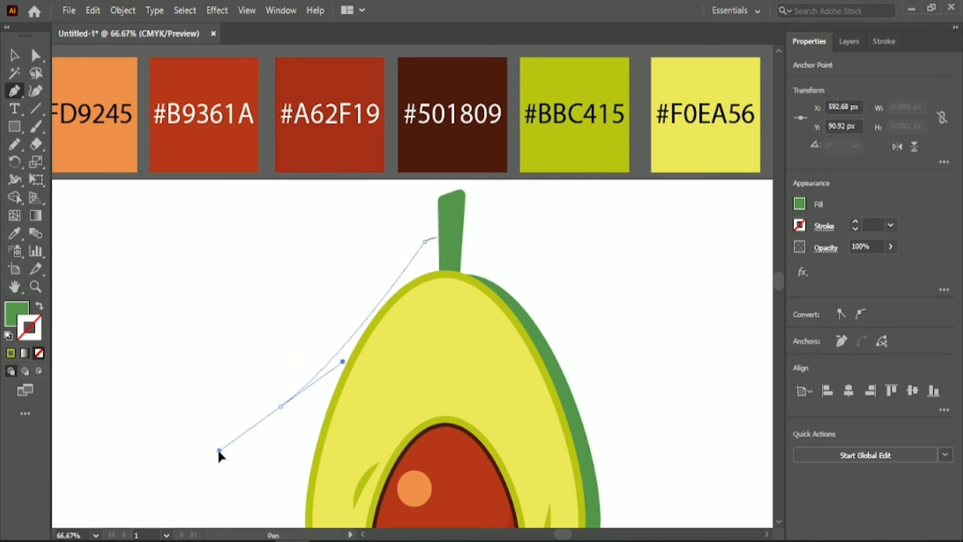
Step: Curve the leaf's upper edge back from its tip to the stalk and close the path against the stem
drag(280, 405, 551, 212)
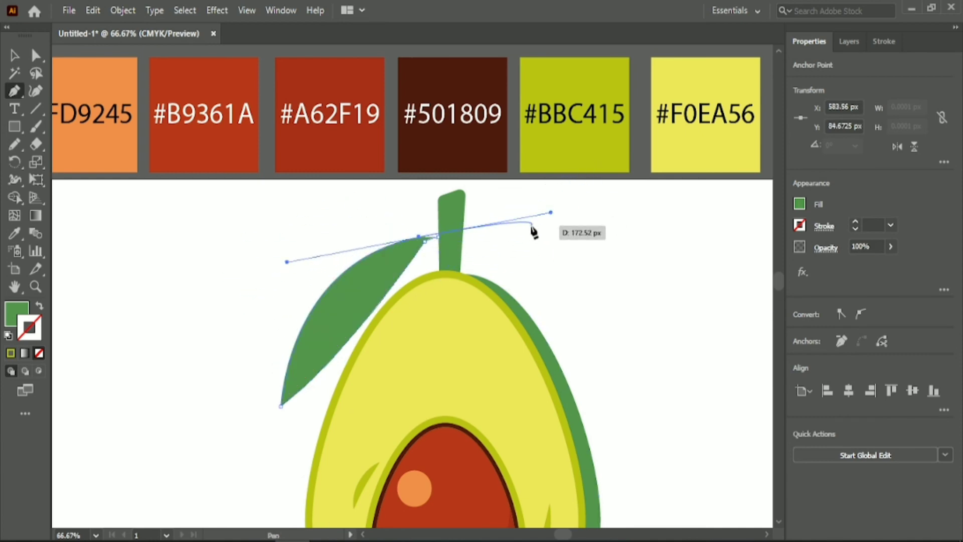
click(417, 241)
key(ctrl+equal)
key(ctrl+equal)
mouse_move(429, 193)
mouse_down()
mouse_move(430, 232)
mouse_move(430, 186)
mouse_move(451, 201)
mouse_move(460, 188)
mouse_move(434, 188)
mouse_move(452, 191)
mouse_move(432, 198)
mouse_up()
key(ctrl+equal)
key(v)
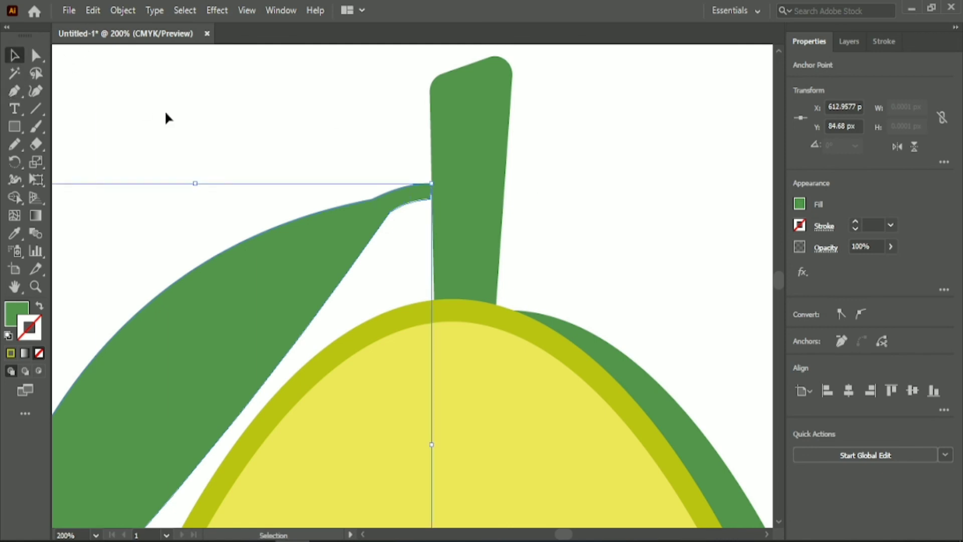
click(253, 158)
Step: Draw an open curved midrib line with the Pen tool along the leaf, from near its tip to near its stalk
scroll(250, 161, down, 1)
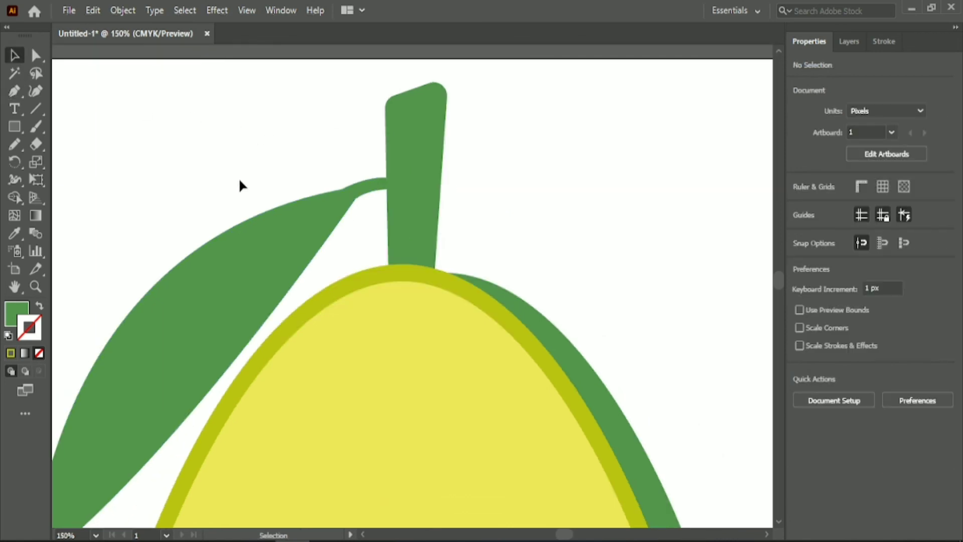
scroll(241, 183, down, 1)
scroll(260, 192, left, 3)
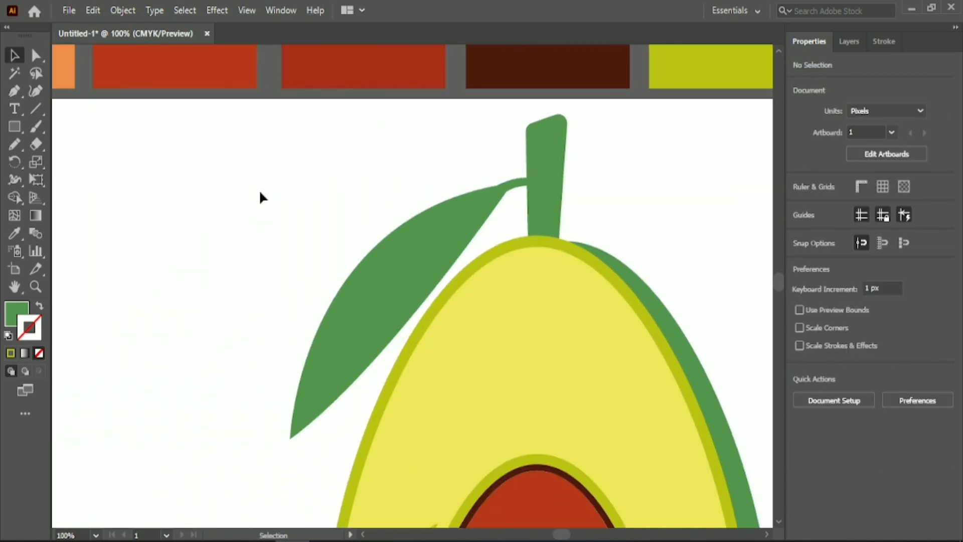
click(16, 91)
click(309, 400)
drag(487, 198, 626, 144)
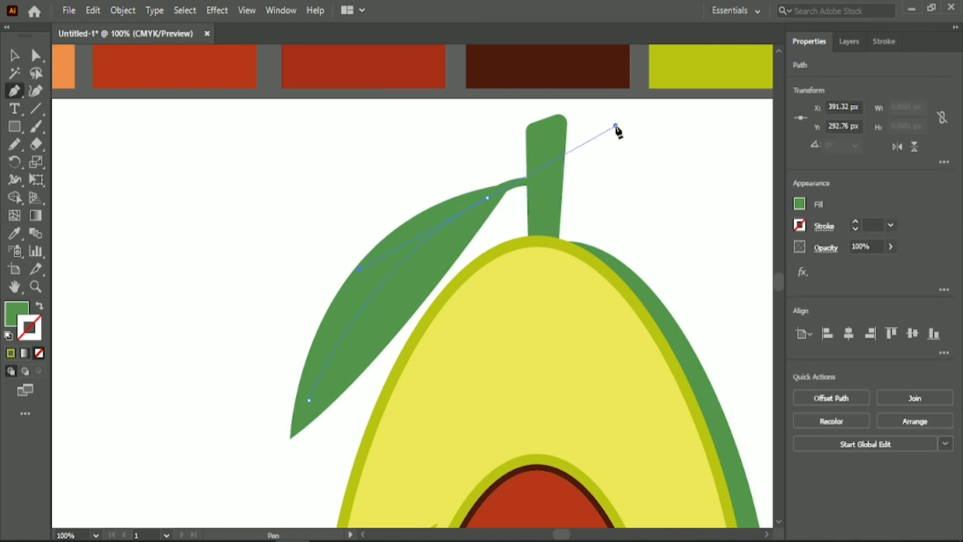
drag(488, 199, 514, 219)
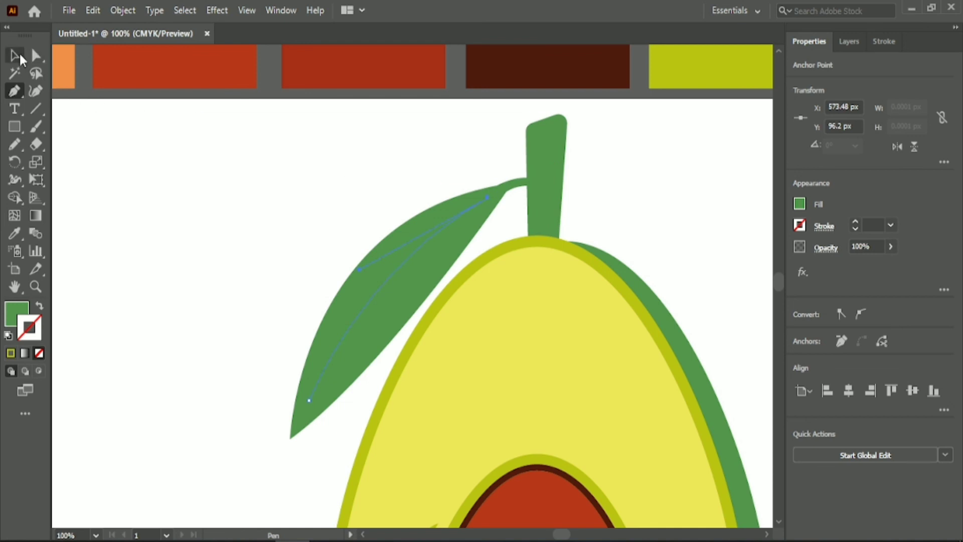
click(14, 56)
Step: Color the midrib with the #BBC415 swatch and swap fill and stroke so only its stroke is colored
click(14, 234)
scroll(273, 271, up, 2)
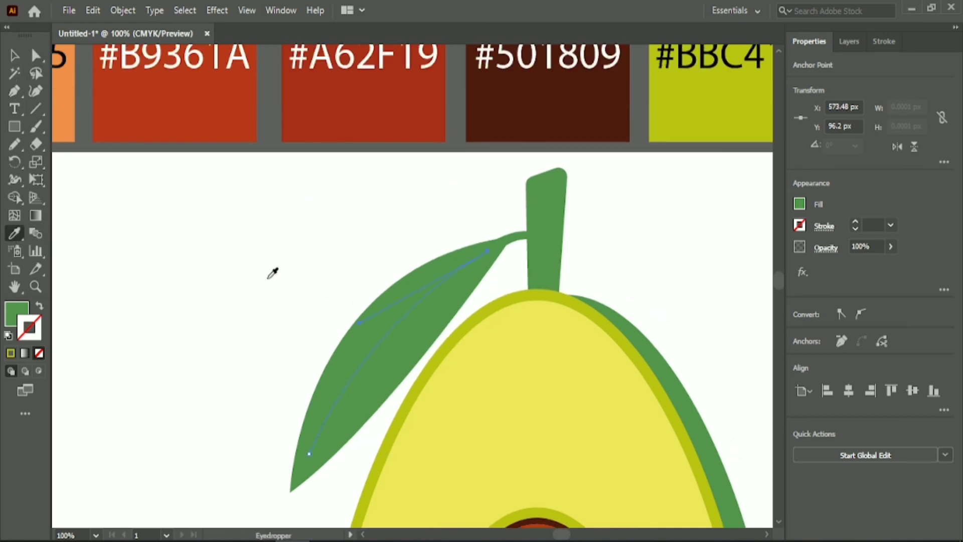
click(706, 118)
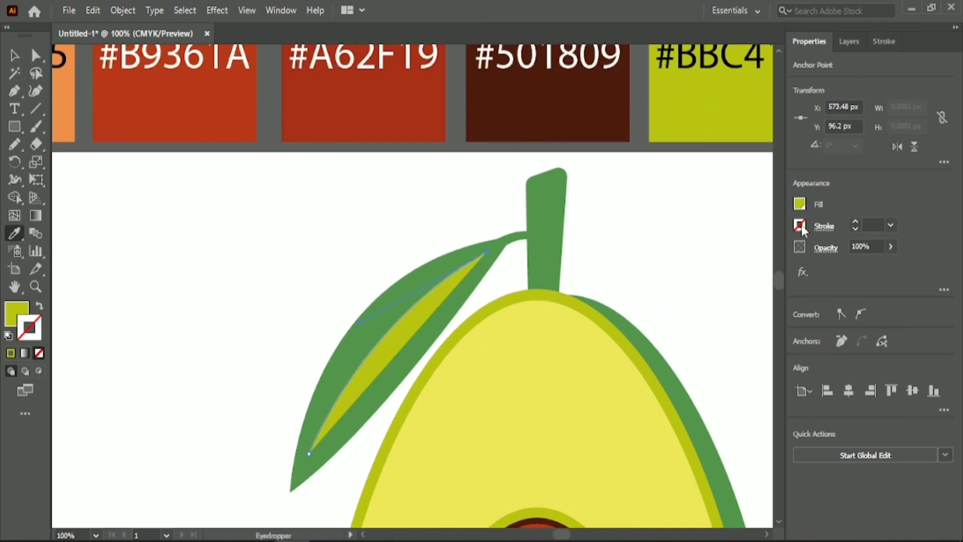
click(38, 307)
Step: Give the midrib stroke the elliptical width profile tapering at both ends, a round cap and a 6 pt weight
click(884, 41)
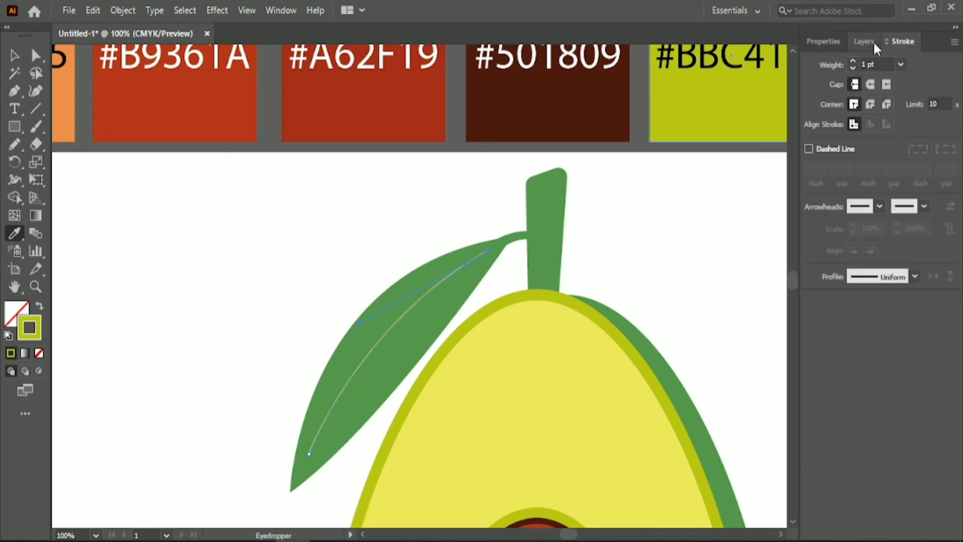
click(915, 275)
click(890, 327)
click(878, 65)
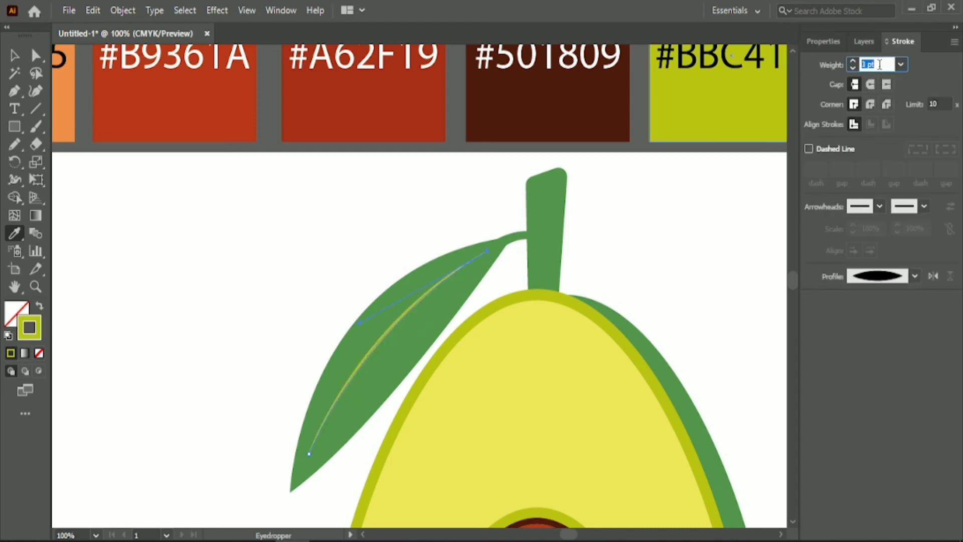
key(Up)
key(Up)
click(872, 88)
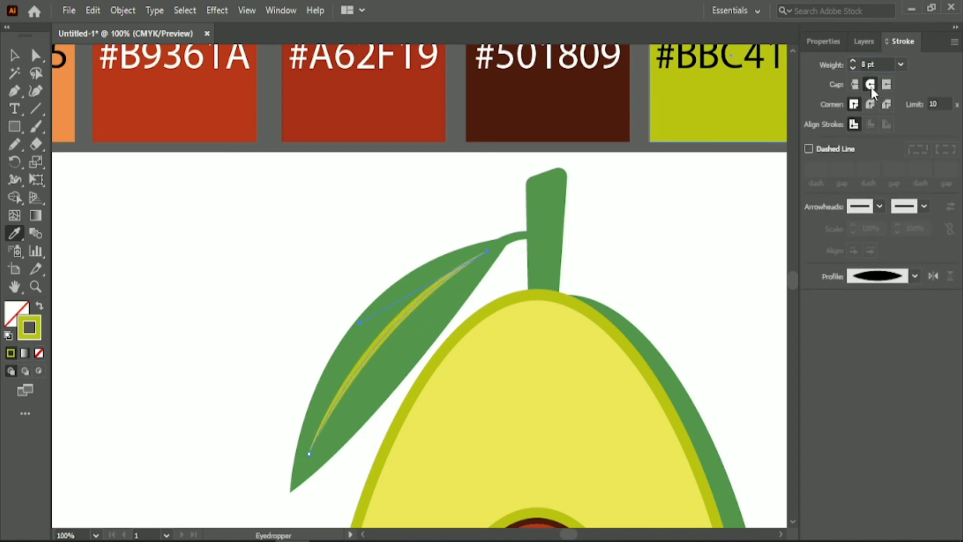
click(884, 62)
key(Down)
key(Down)
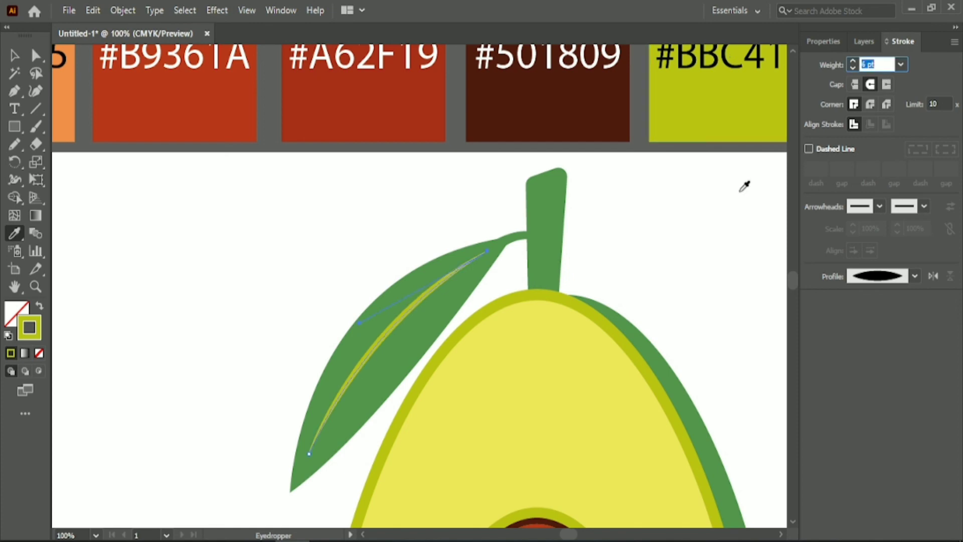
click(14, 55)
click(224, 281)
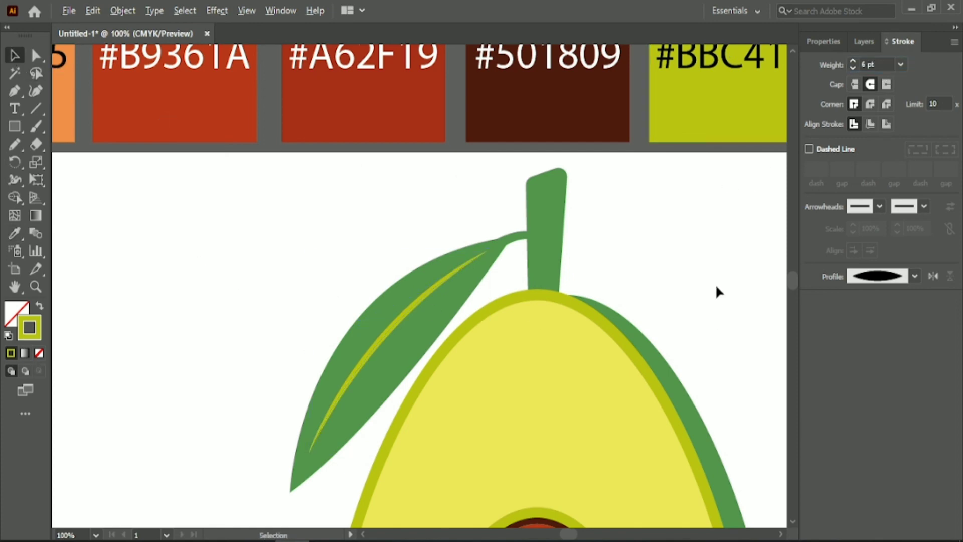
Step: Review the complete avocado illustration on the artboard
scroll(715, 284, down, 1)
scroll(689, 303, right, 2)
scroll(663, 322, down, 1)
scroll(663, 322, down, 1)
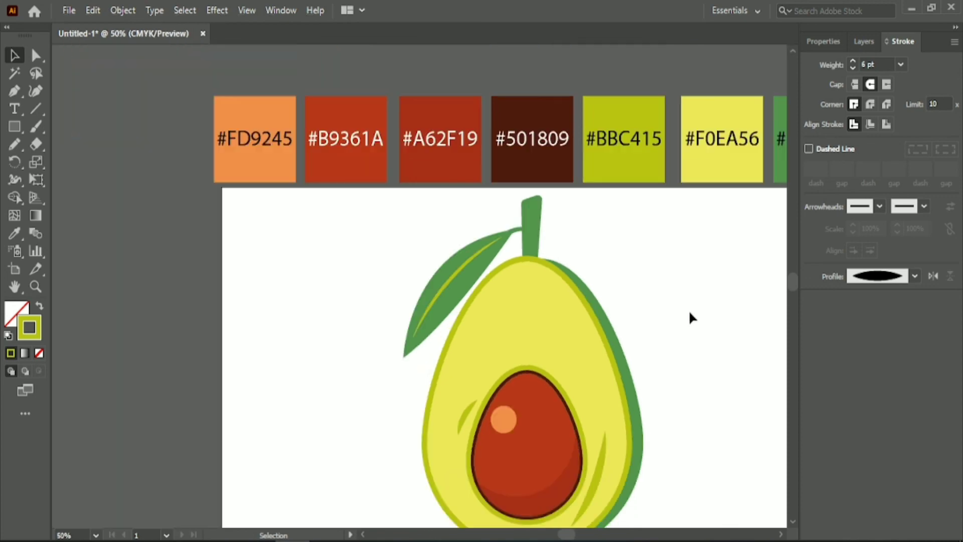
scroll(689, 309, down, 1)
scroll(672, 322, right, 2)
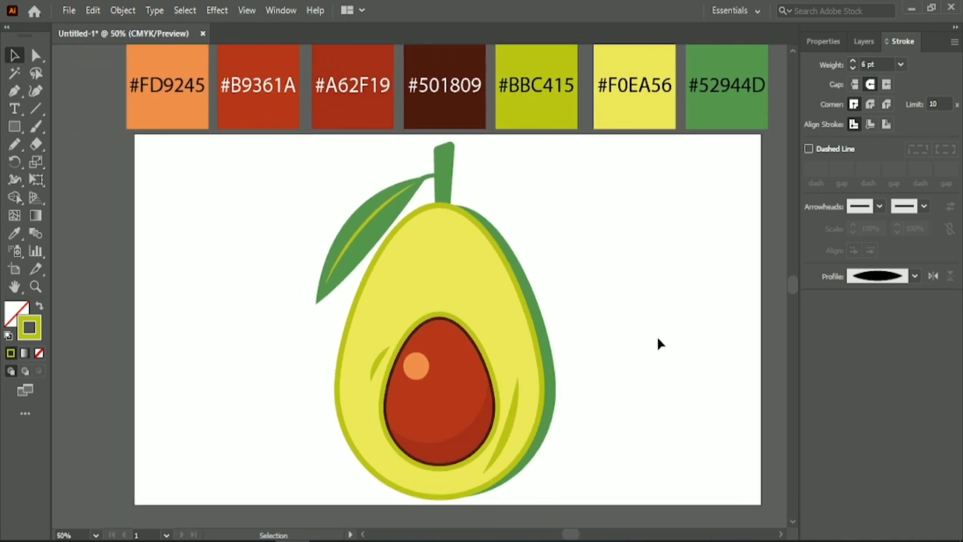